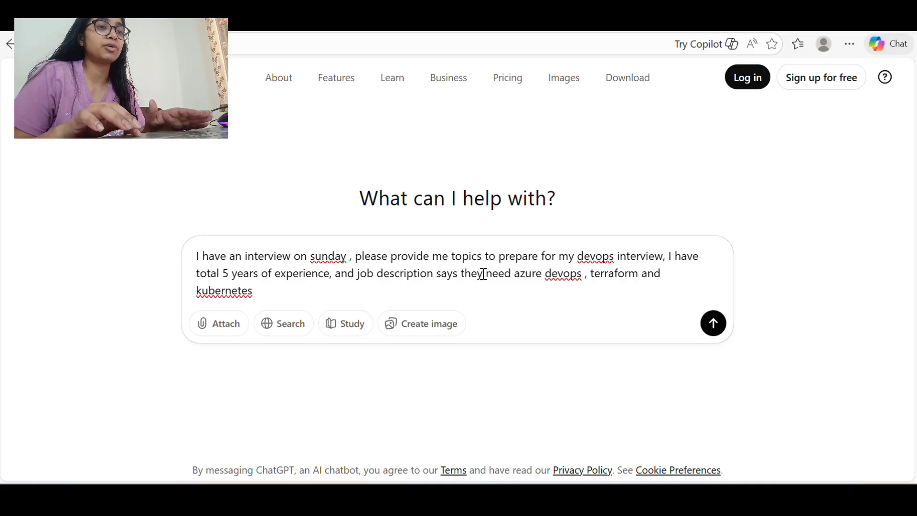
# Submit the prepared prompt asking for Azure DevOps, Terraform and Kubernetes interview-prep topics
pyautogui.moveTo(546, 273); pyautogui.dragTo(577, 271)
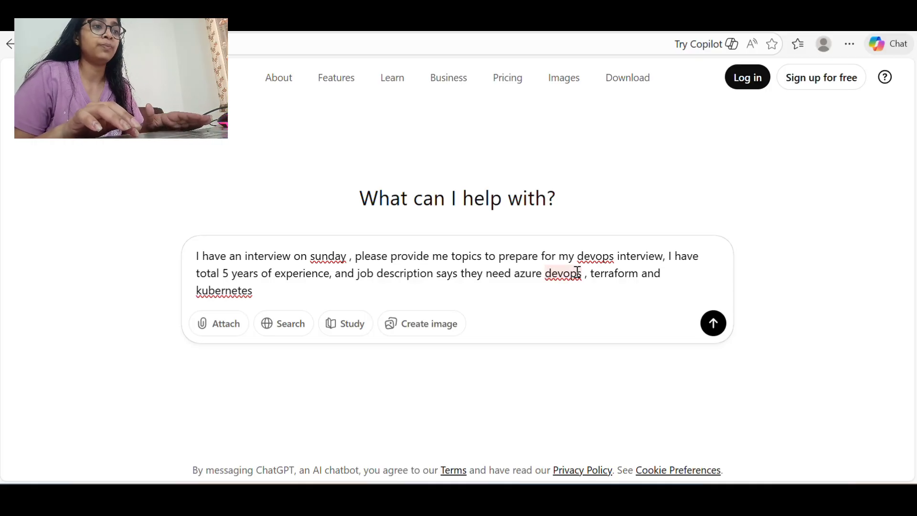
pyautogui.click(577, 271)
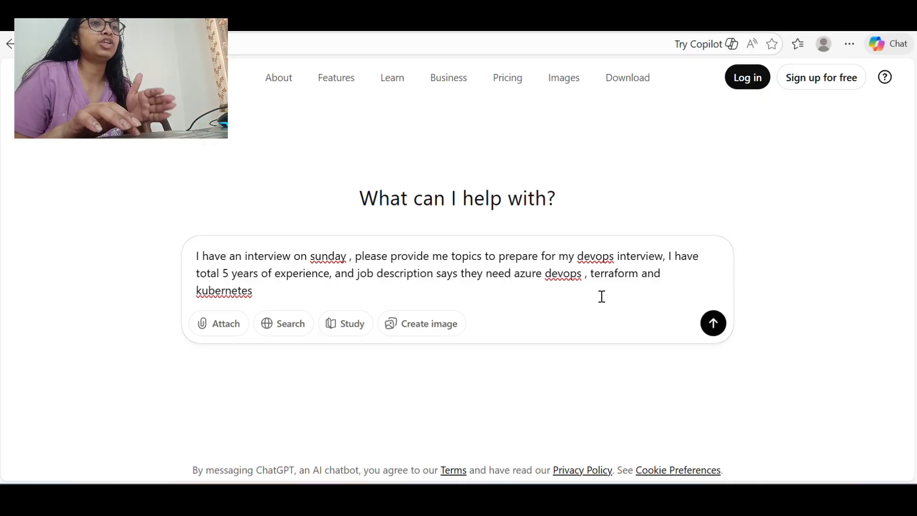
pyautogui.click(713, 324)
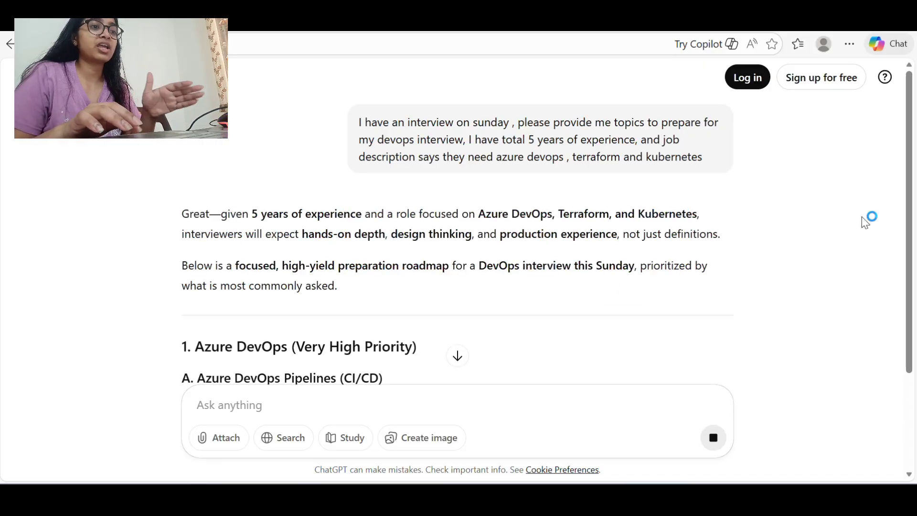
# Scroll down through the streamed interview-preparation roadmap
pyautogui.moveTo(910, 167); pyautogui.dragTo(910, 178)
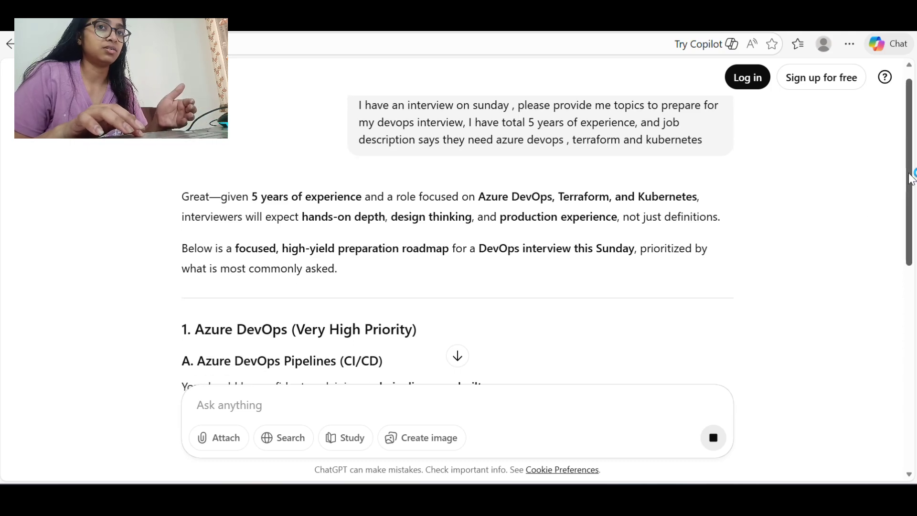
pyautogui.moveTo(910, 178); pyautogui.dragTo(911, 253)
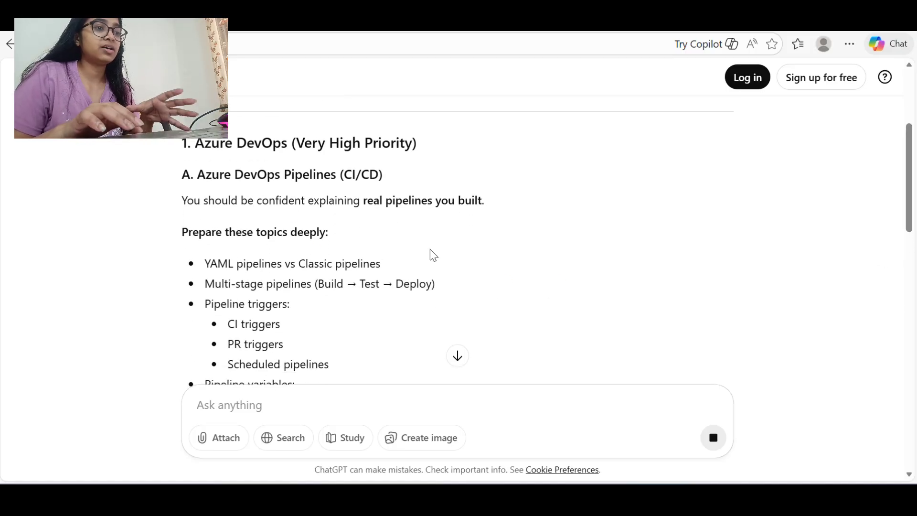
pyautogui.moveTo(909, 148); pyautogui.dragTo(908, 382)
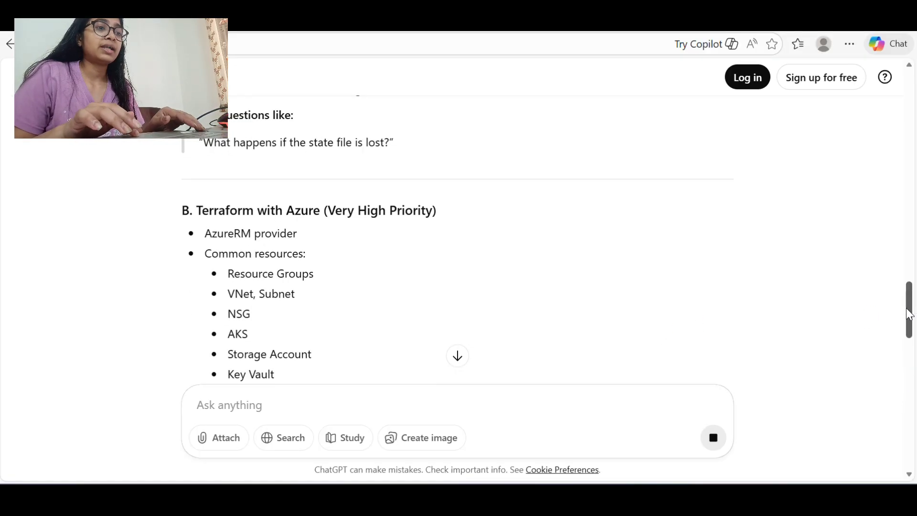
pyautogui.moveTo(909, 318); pyautogui.dragTo(904, 379)
pyautogui.scroll(-2, 905, 380)
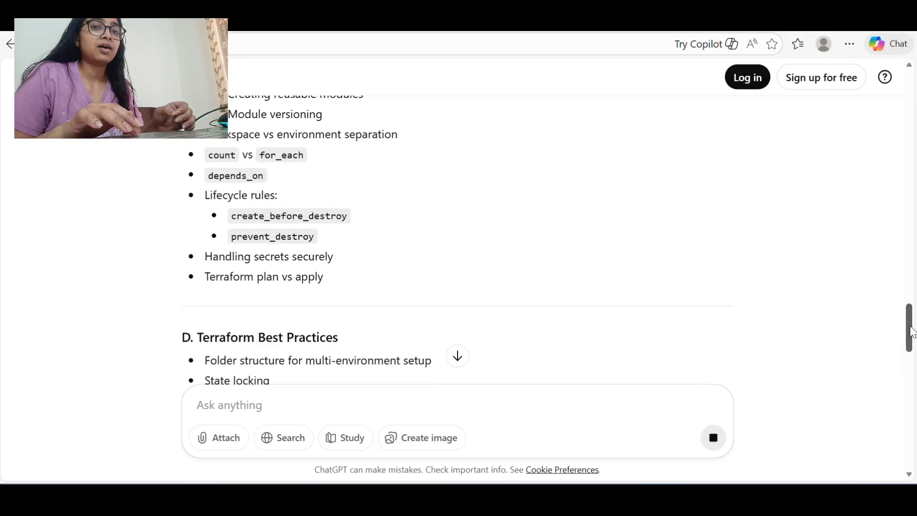
pyautogui.scroll(-1, 910, 343)
pyautogui.scroll(-3, 910, 348)
pyautogui.scroll(-2, 911, 358)
pyautogui.scroll(-12, 908, 372)
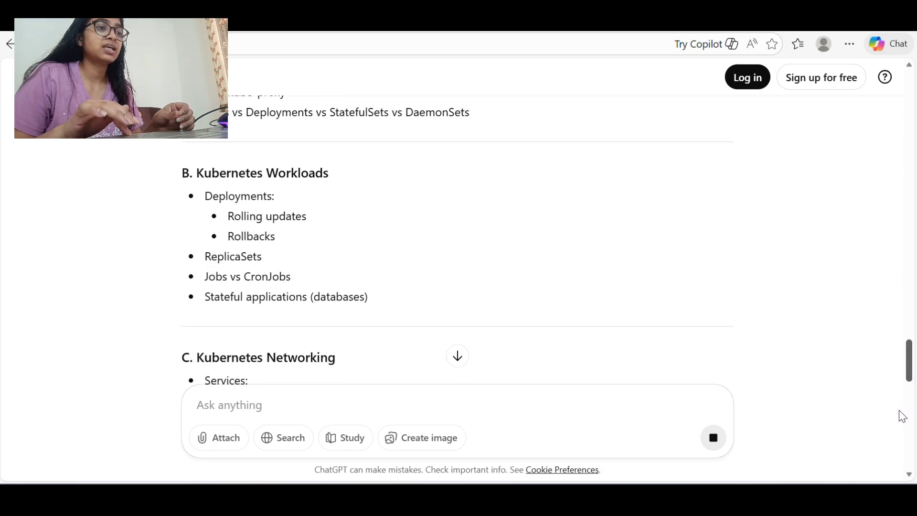
pyautogui.scroll(-5, 913, 423)
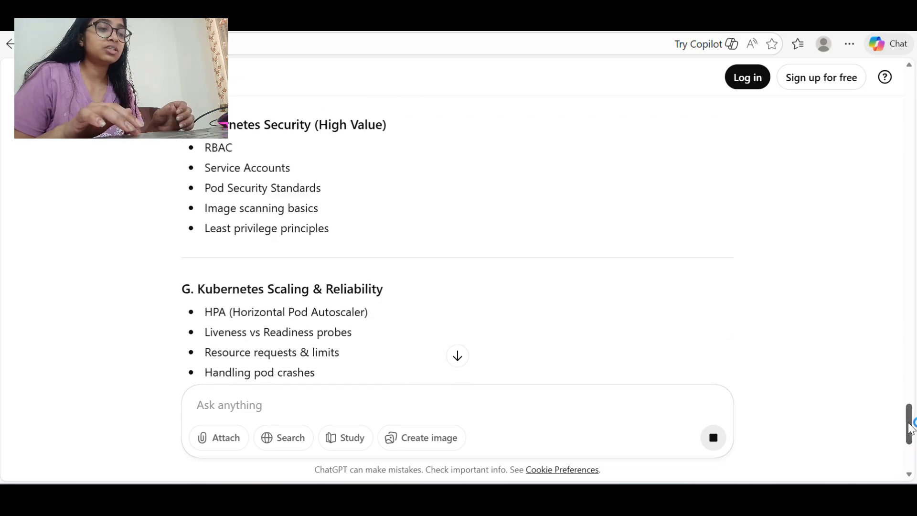
pyautogui.scroll(-3, 909, 446)
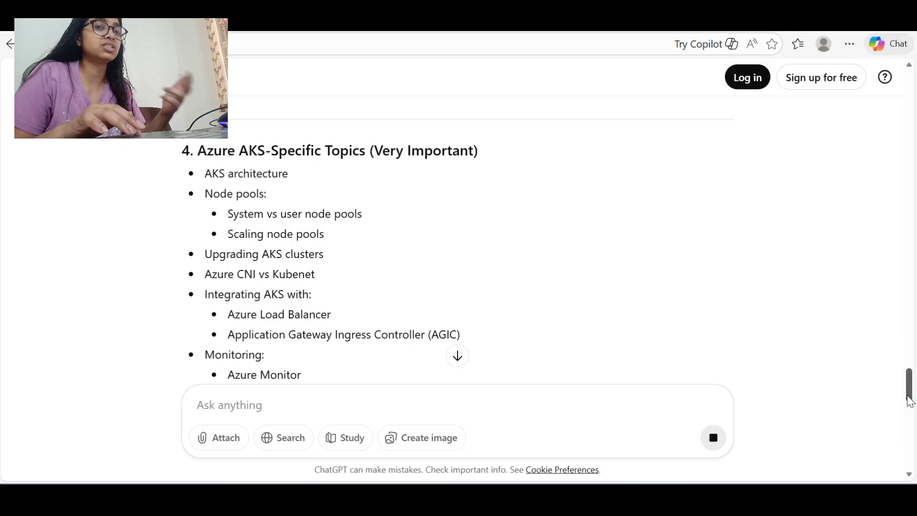
# Reach the closing 'If you want, I can:' offers and select the mock interview line
pyautogui.moveTo(909, 407); pyautogui.dragTo(904, 470)
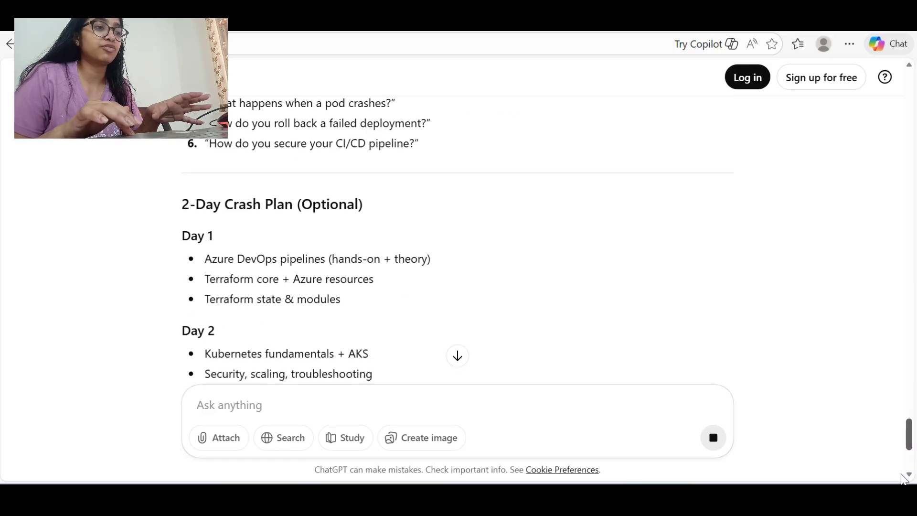
pyautogui.moveTo(910, 436); pyautogui.dragTo(910, 454)
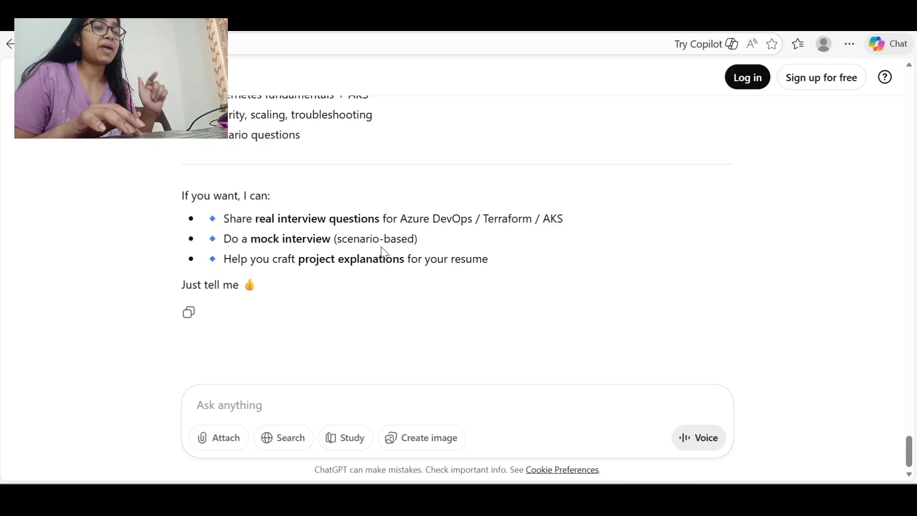
pyautogui.moveTo(418, 241); pyautogui.dragTo(223, 240)
pyautogui.hotkey('ctrl', 'c')
# Paste 'Do a mock interview (scenario-based)' into the message box
pyautogui.click(246, 403)
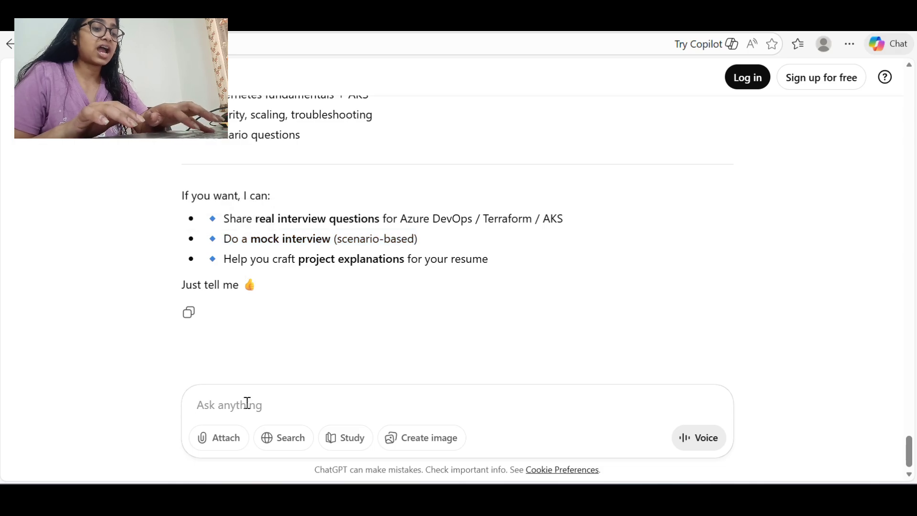
pyautogui.hotkey('ctrl', 'v')
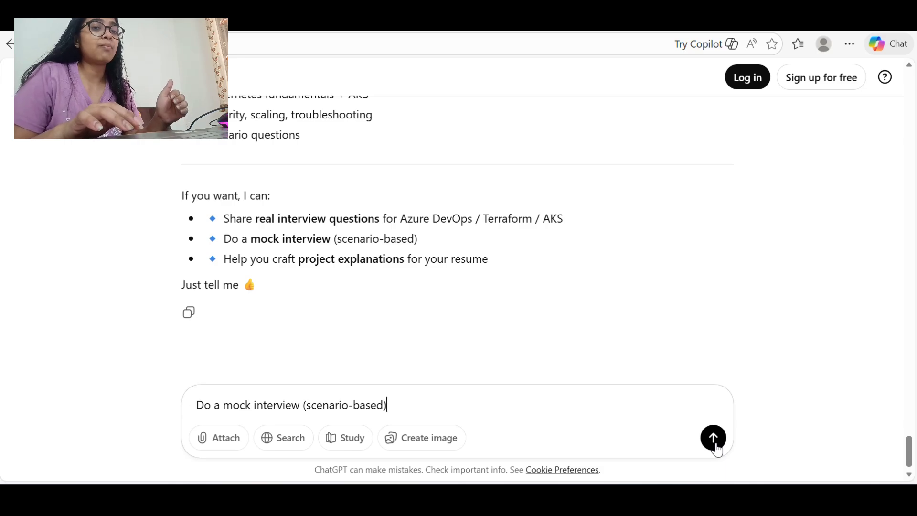
# Send the mock interview request and read Question 1 on an Azure DevOps CI/CD pipeline to AKS
pyautogui.click(715, 445)
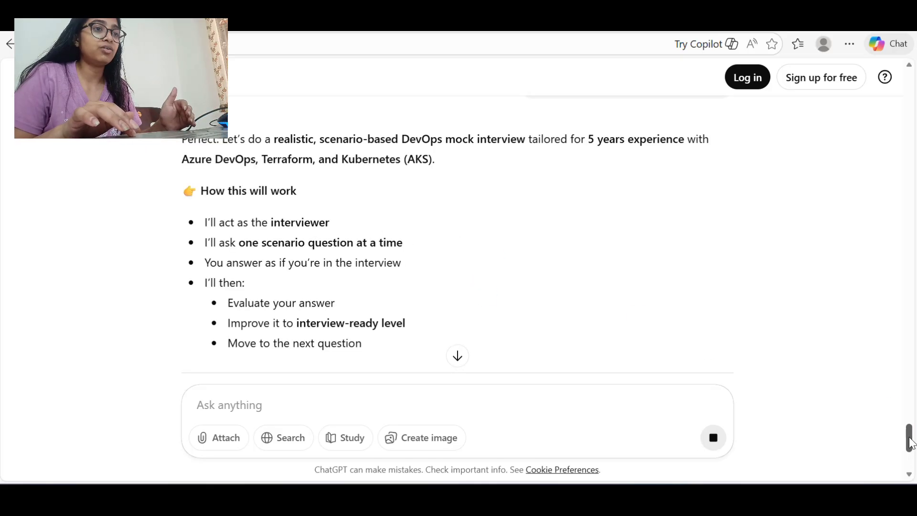
pyautogui.scroll(-2, 910, 444)
pyautogui.scroll(-3, 910, 449)
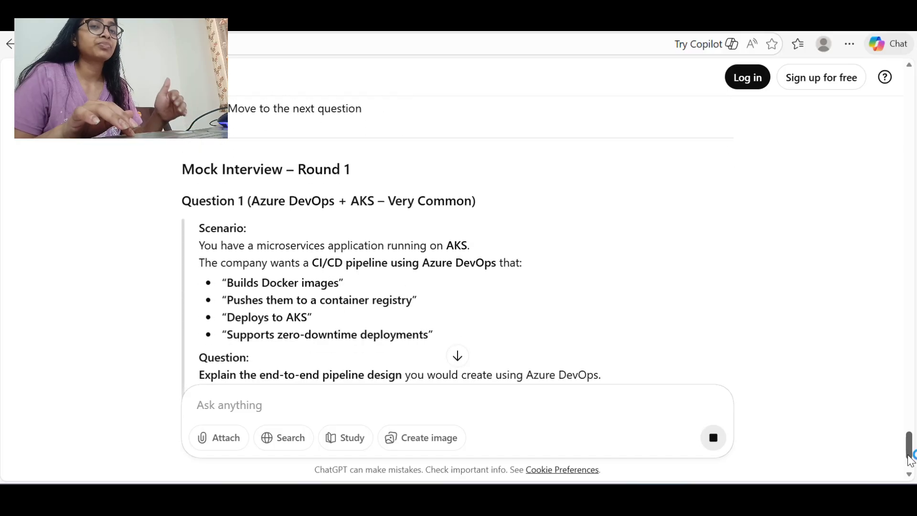
pyautogui.scroll(-2, 909, 458)
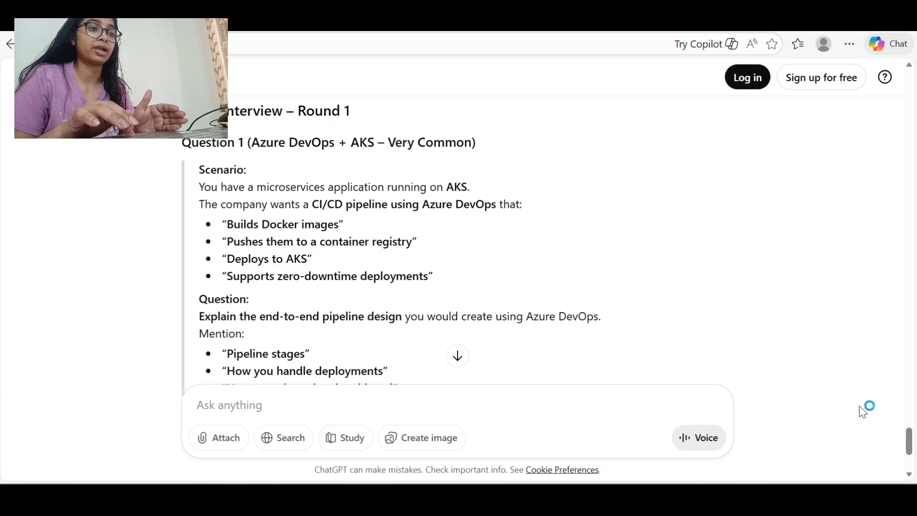
pyautogui.moveTo(910, 442); pyautogui.dragTo(910, 448)
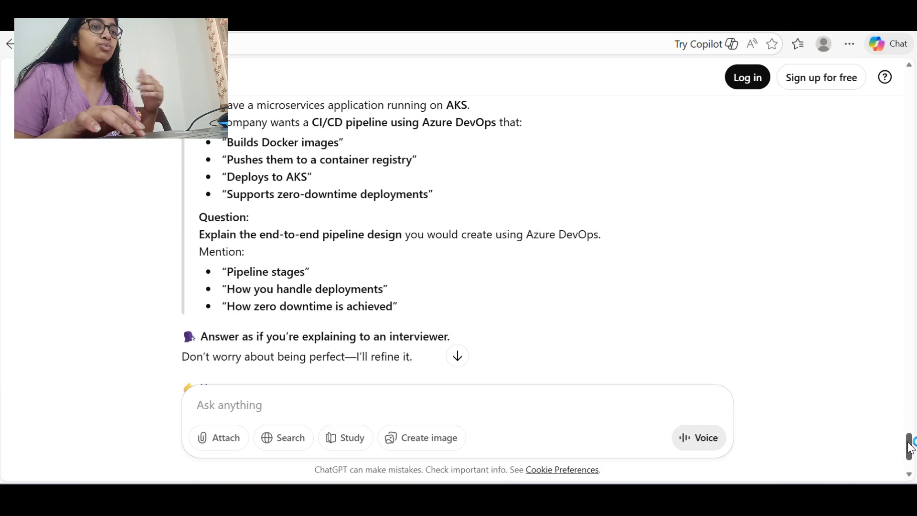
pyautogui.scroll(-2, 909, 446)
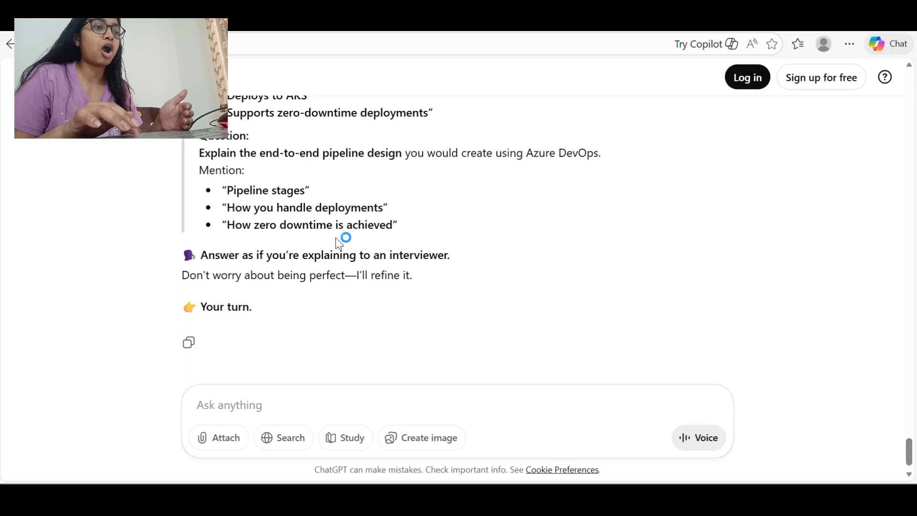
pyautogui.click(265, 407)
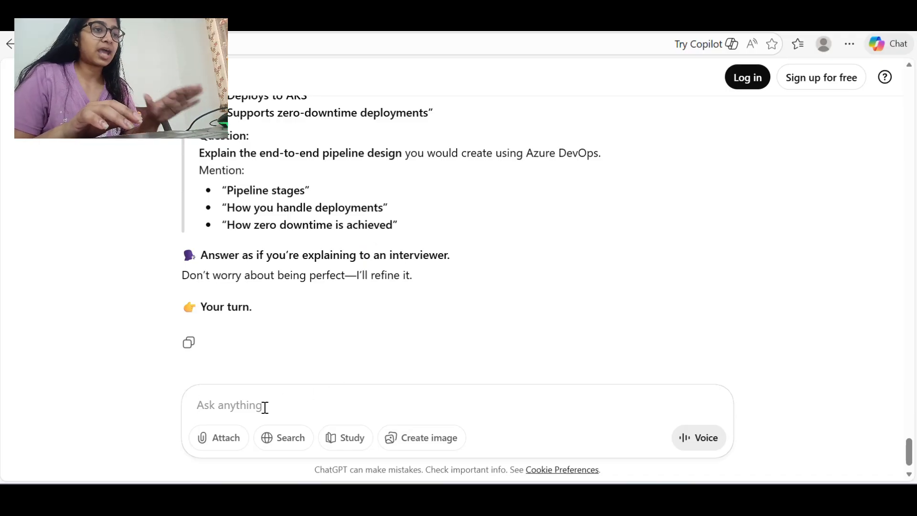
# Write point 1: which branch triggers the pipeline and its deployment environment, e.g. master/main - production
pyautogui.write('1)')
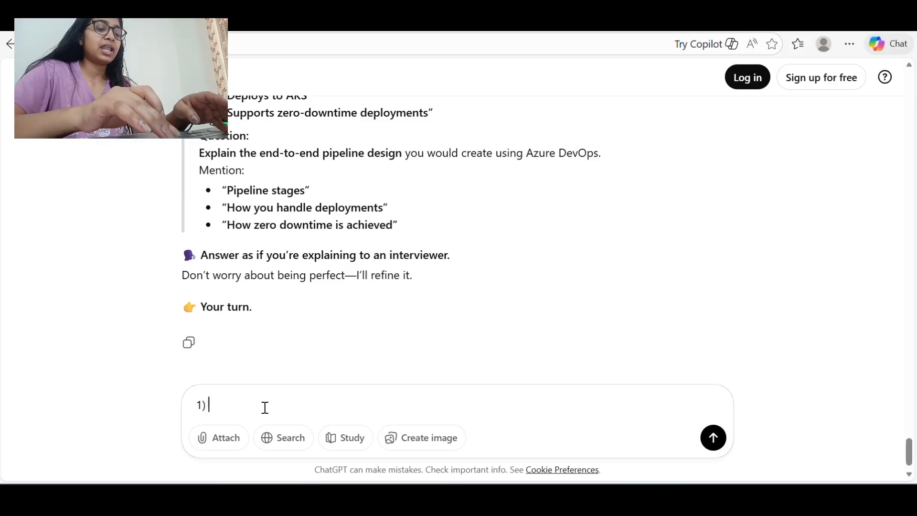
pyautogui.write('We wi')
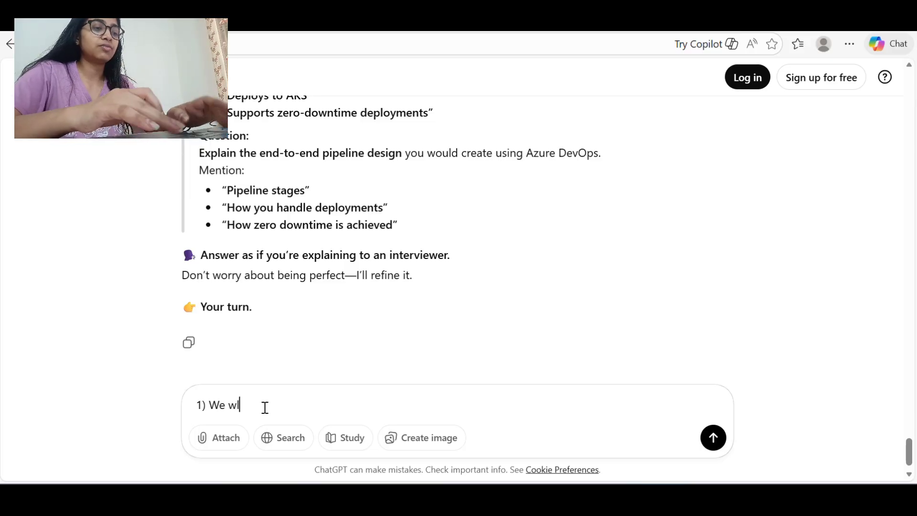
pyautogui.write('ll des')
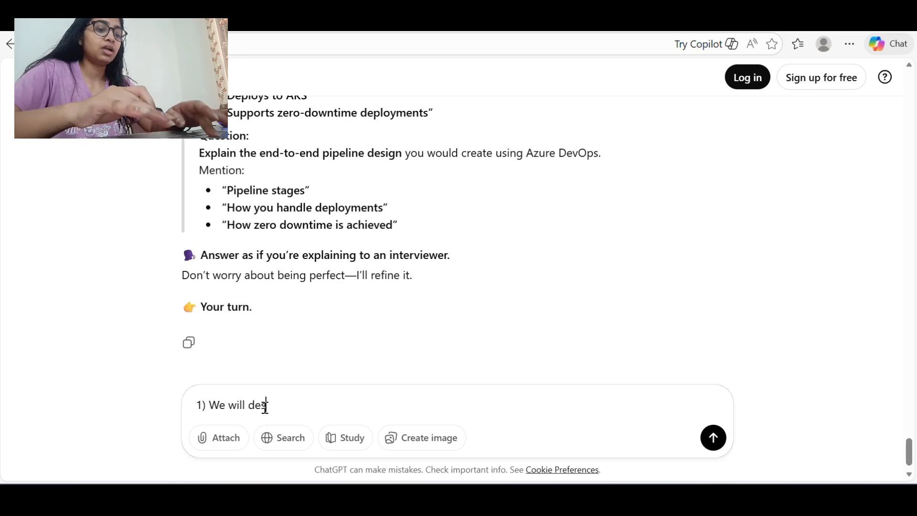
pyautogui.write('ign from')
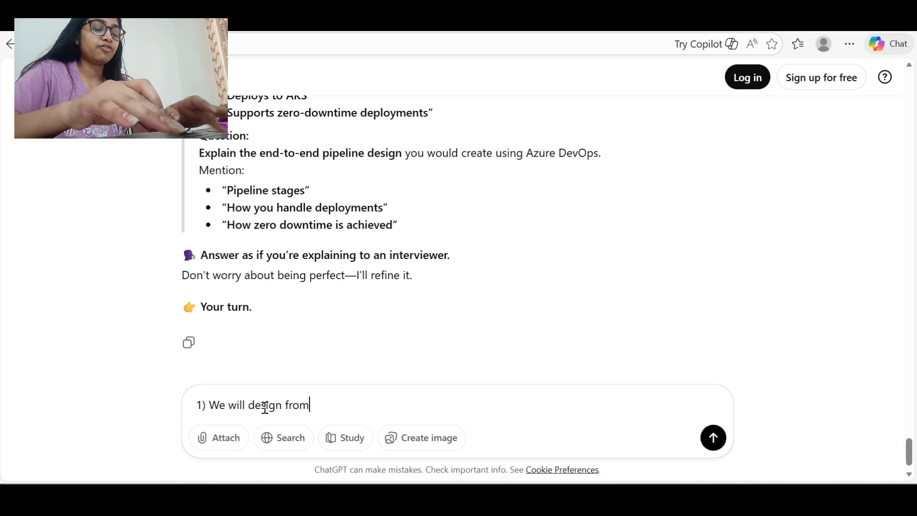
pyautogui.write(' which bran')
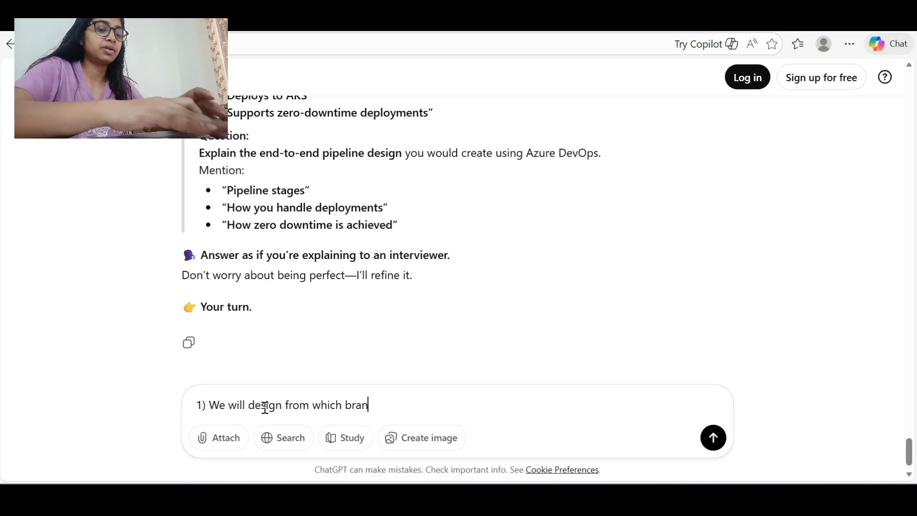
pyautogui.write('ch the pie')
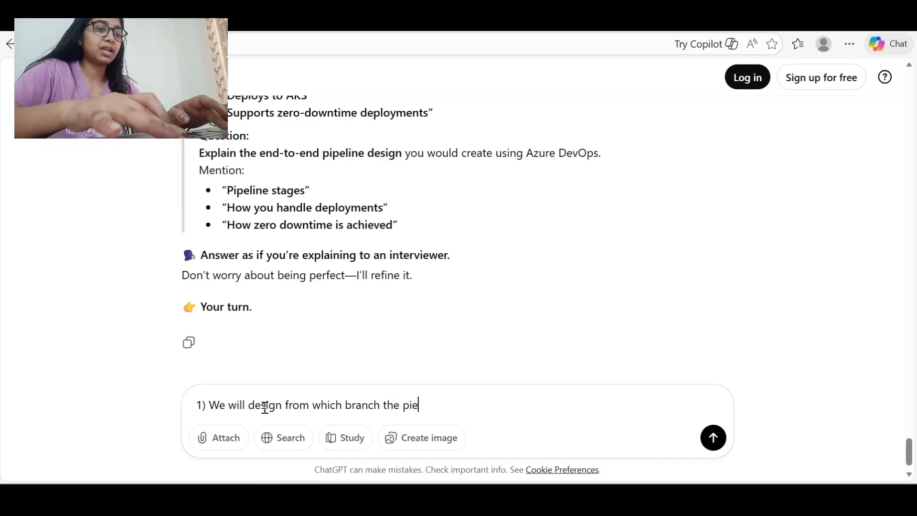
pyautogui.press('BackSpace')
pyautogui.write('peline sho')
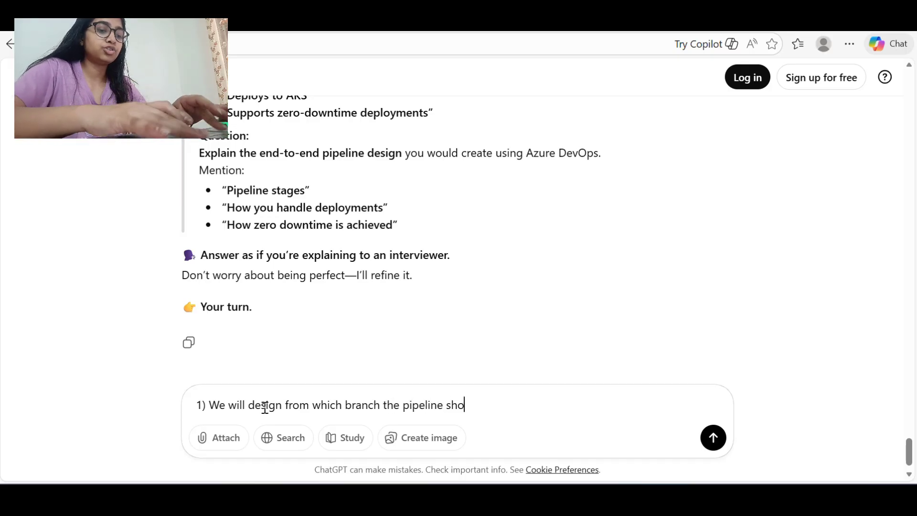
pyautogui.write('uld get trigg')
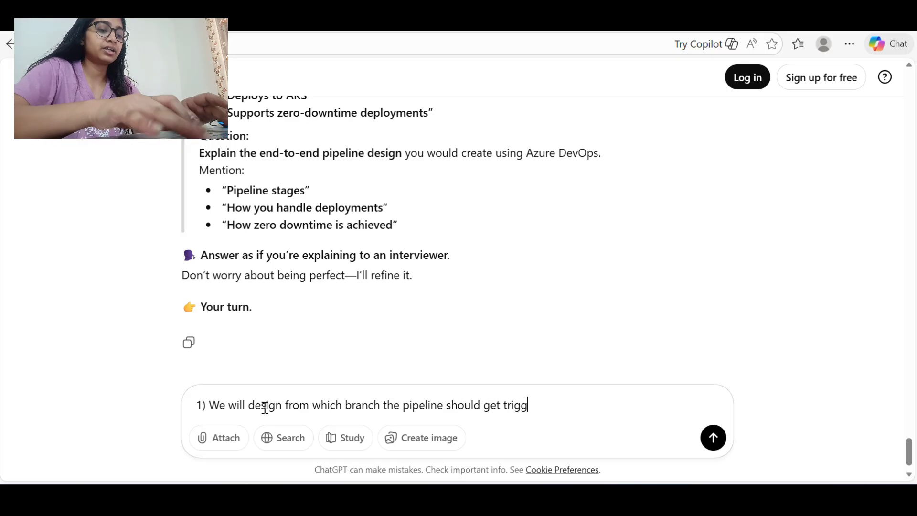
pyautogui.write('ered o')
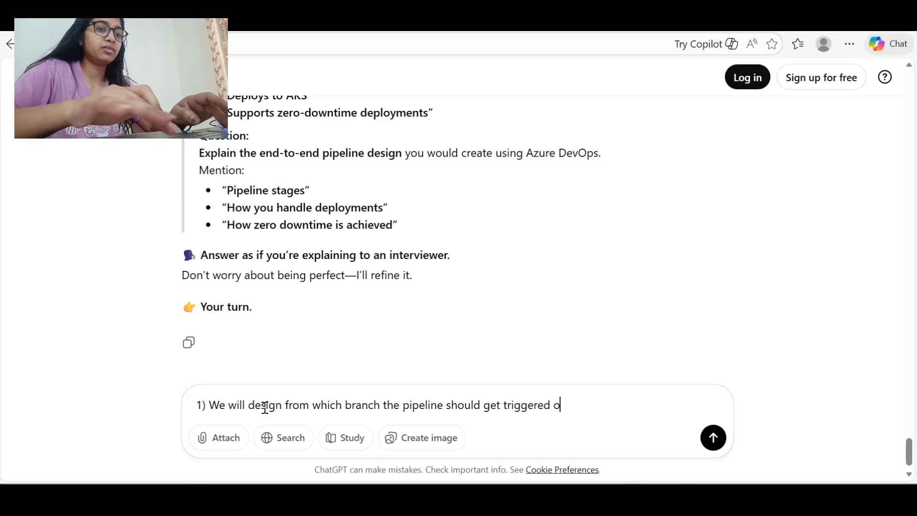
pyautogui.press('BackSpace')
pyautogui.write('and on which e')
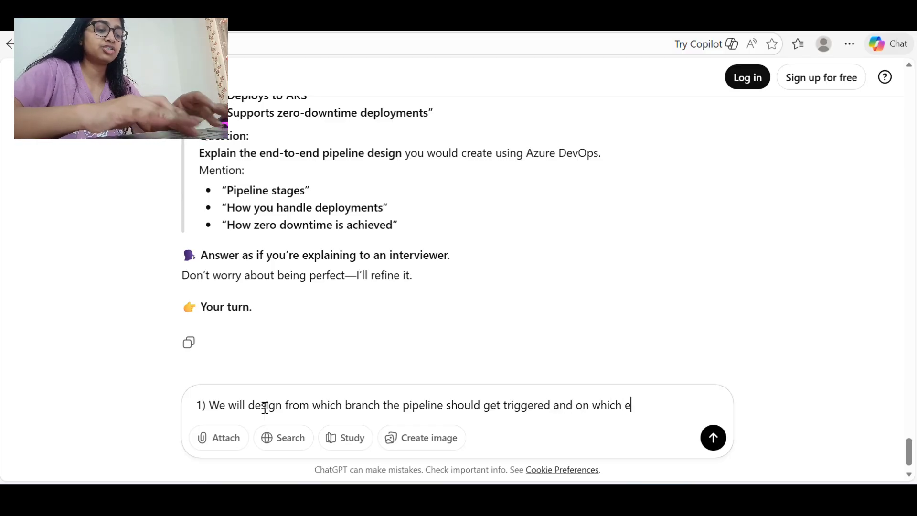
pyautogui.write('nvironment')
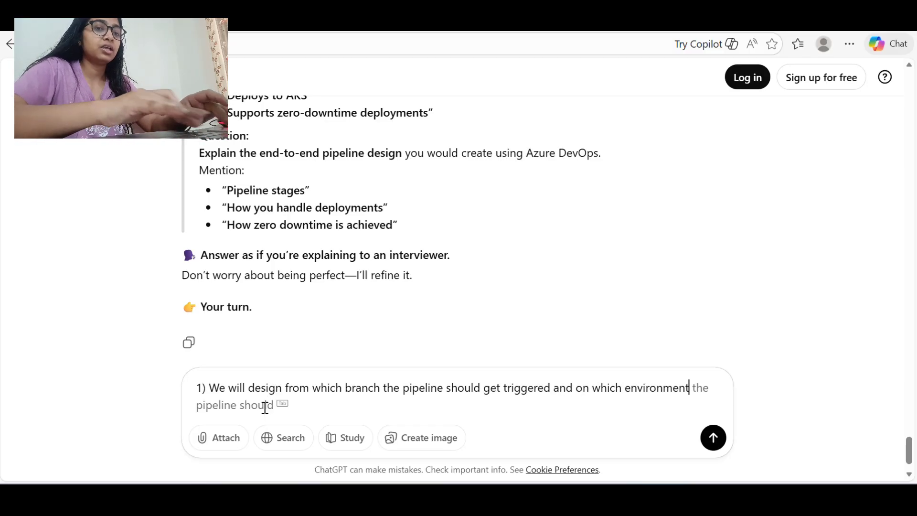
pyautogui.write(' it will do t')
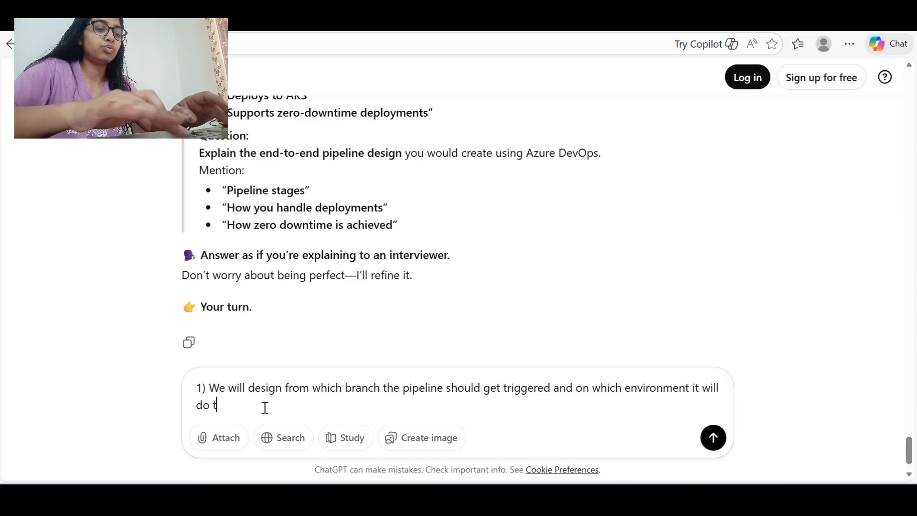
pyautogui.write('he deploym')
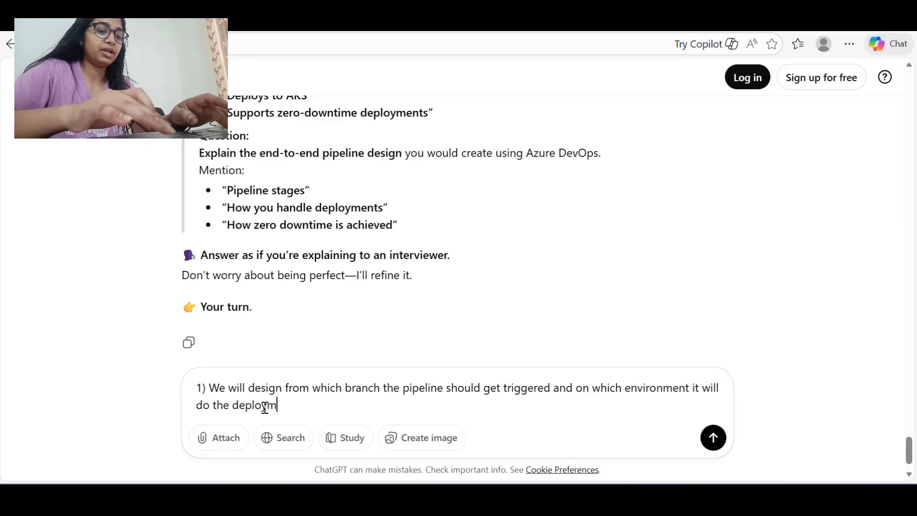
pyautogui.write('ent like mas')
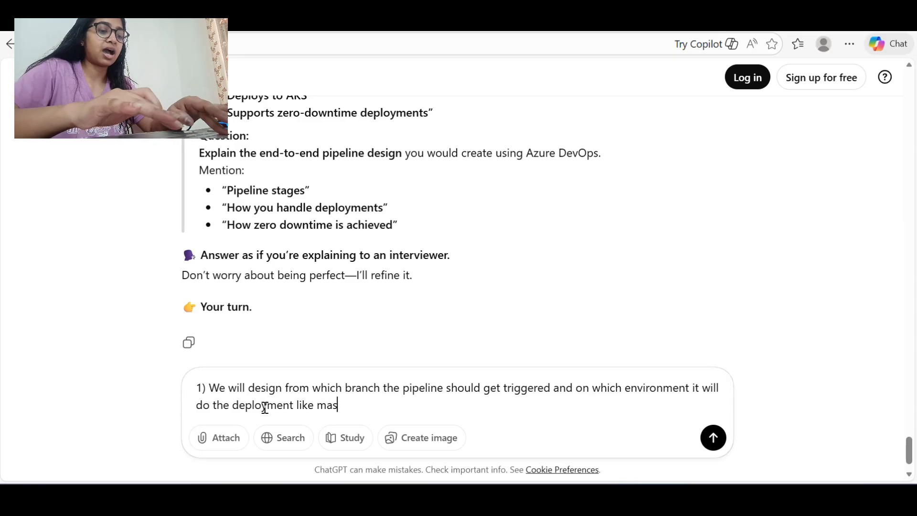
pyautogui.write('ter ')
pyautogui.write('/m')
pyautogui.press('BackSpace')
pyautogui.write('main -')
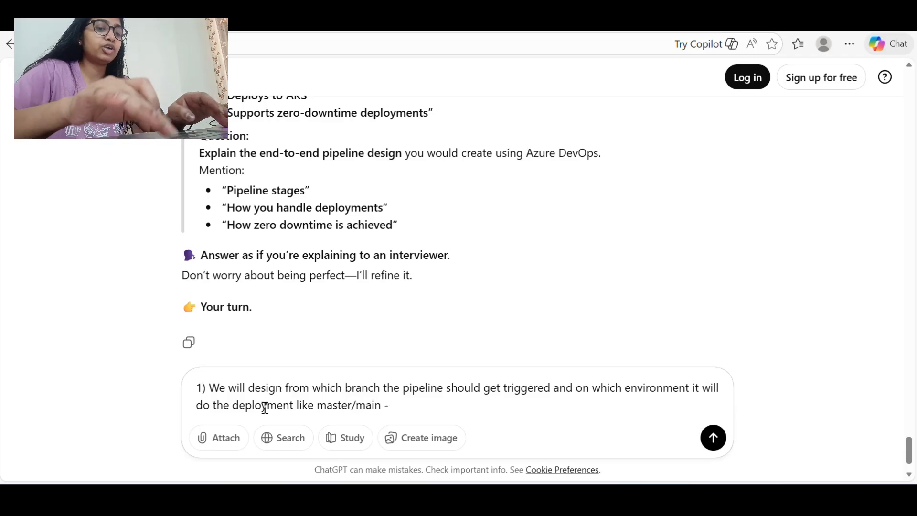
pyautogui.write(' production')
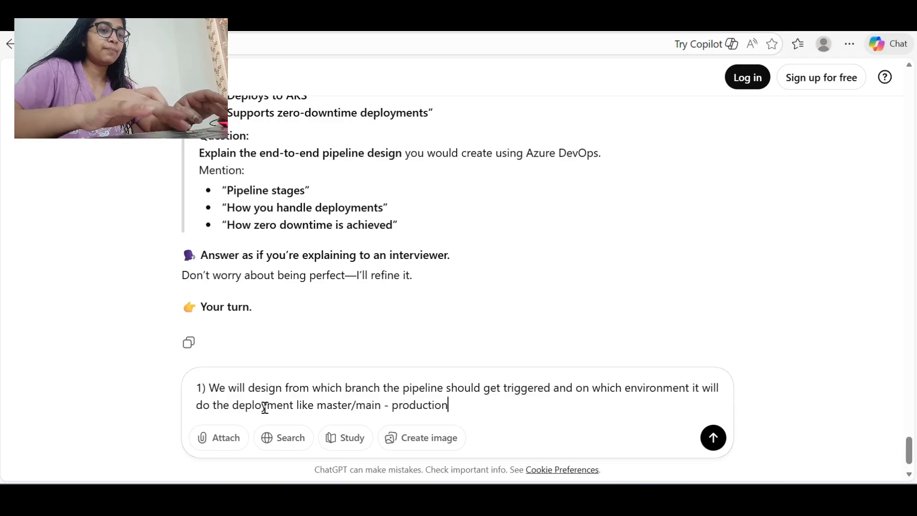
# Add point 2: pipeline triggers on PR or push of specific branches
pyautogui.hotkey('shift', 'Return')
pyautogui.write('2) ')
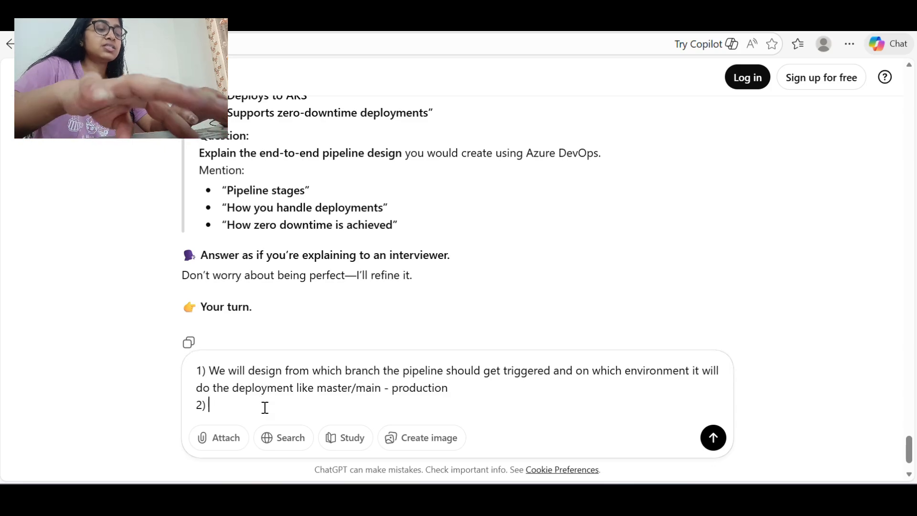
pyautogui.write('Pipel')
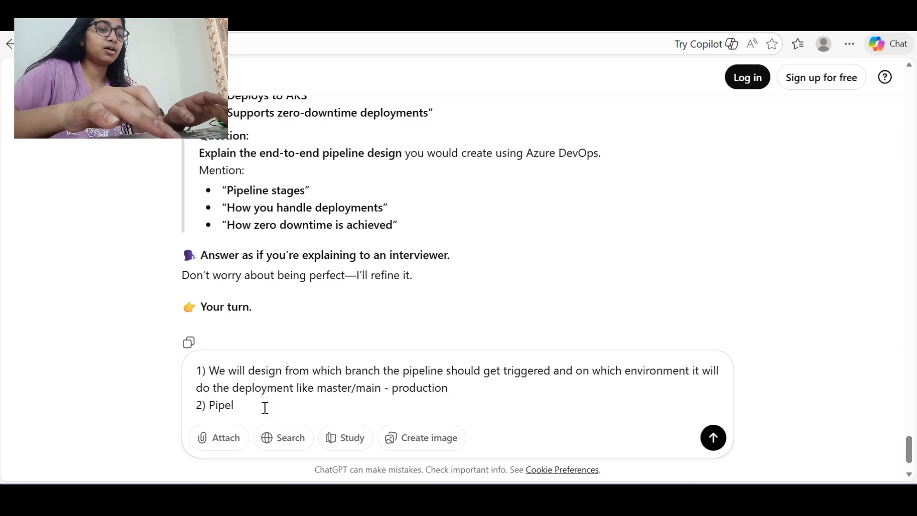
pyautogui.write('ine will get t')
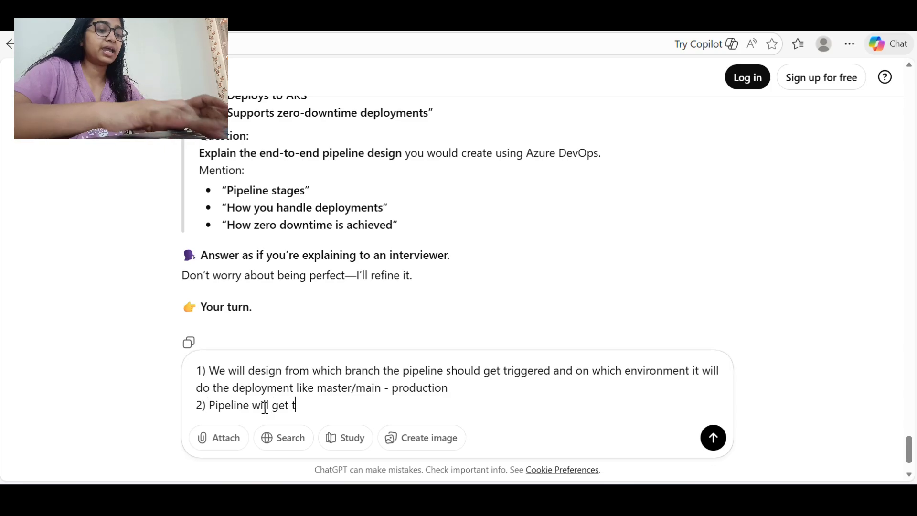
pyautogui.write('riggered o')
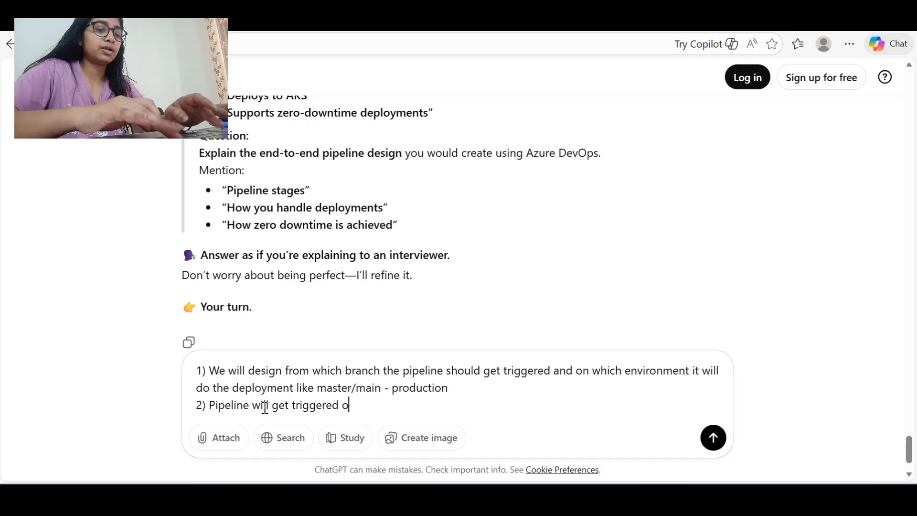
pyautogui.write('n PR ')
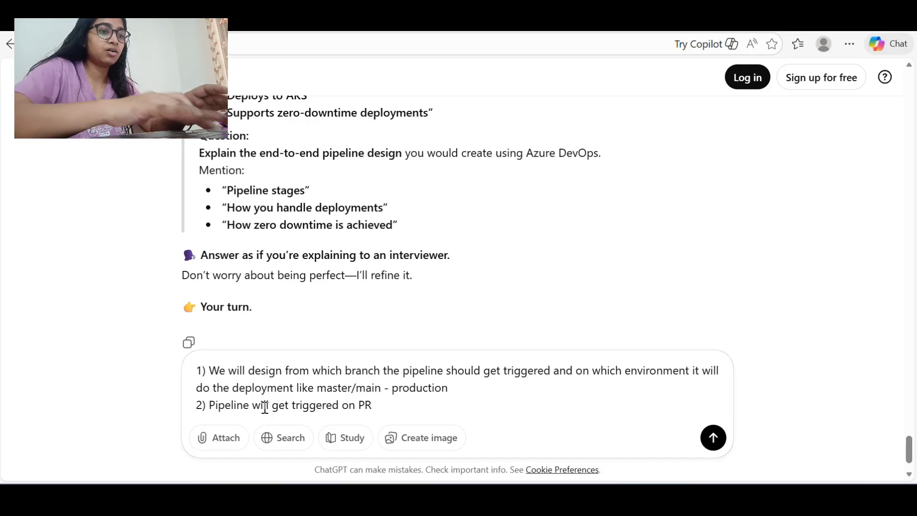
pyautogui.write('or push of specific brnaches')
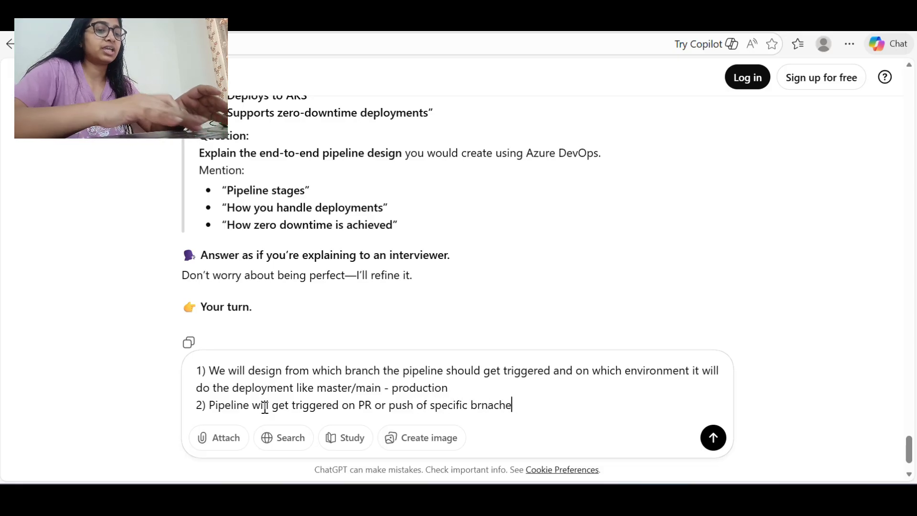
pyautogui.press('BackSpace')
pyautogui.press('BackSpace')
pyautogui.press('BackSpace')
pyautogui.press('BackSpace')
pyautogui.press('BackSpace')
pyautogui.press('BackSpace')
pyautogui.write('anches')
# Add point 3 on running on a Microsoft-hosted or self-hosted agent, then number point 4
pyautogui.press('Return')
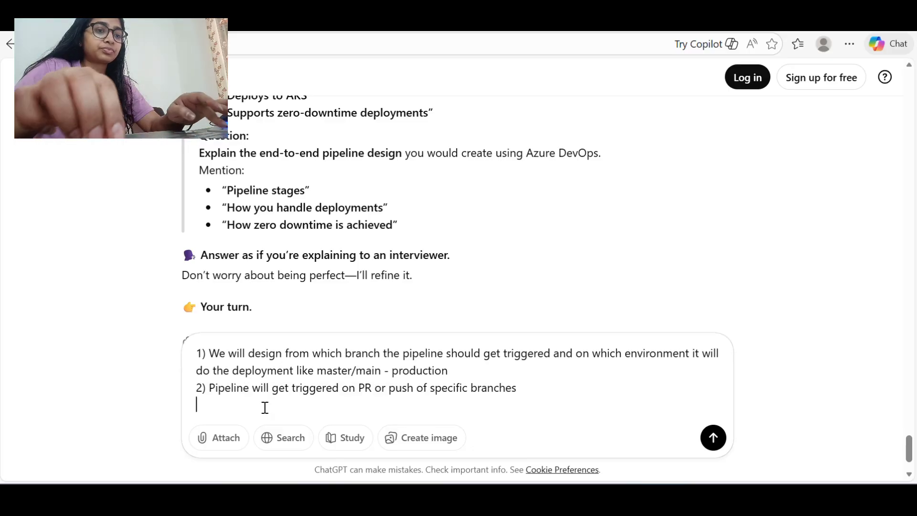
pyautogui.write('3) O')
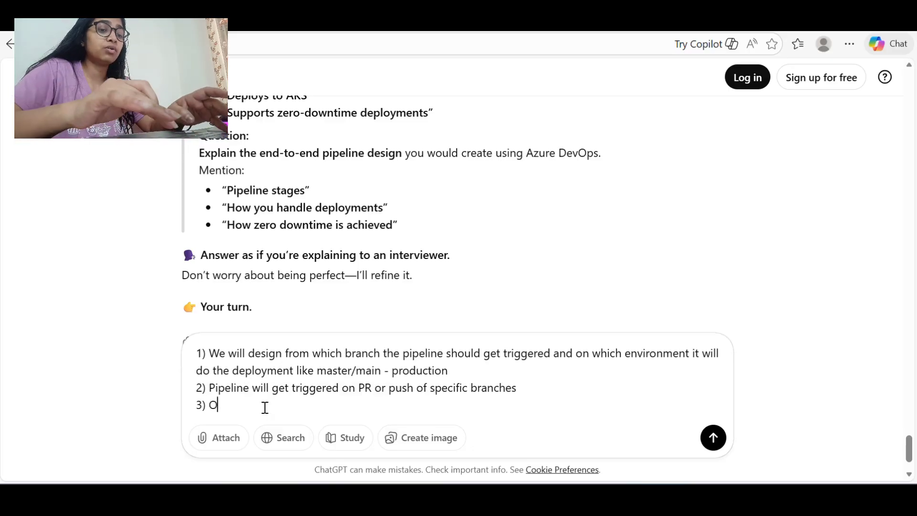
pyautogui.write('n which agent ')
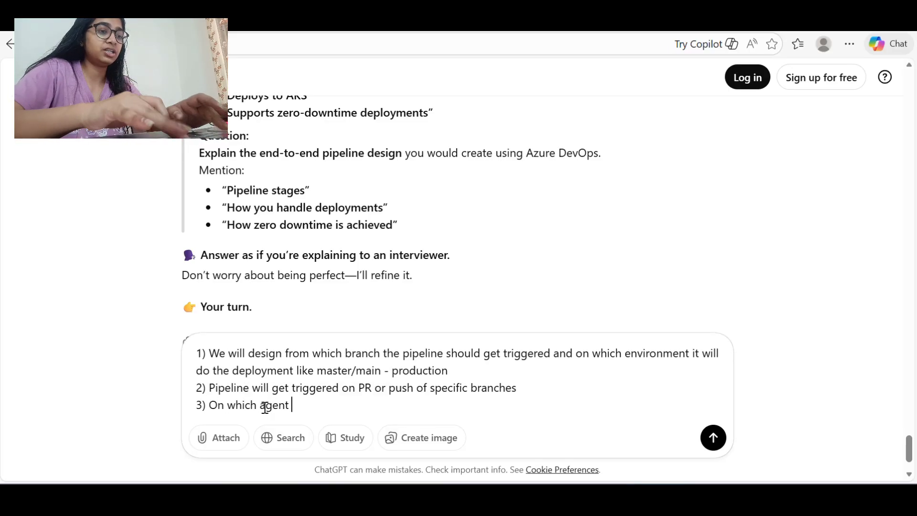
pyautogui.write('ou')
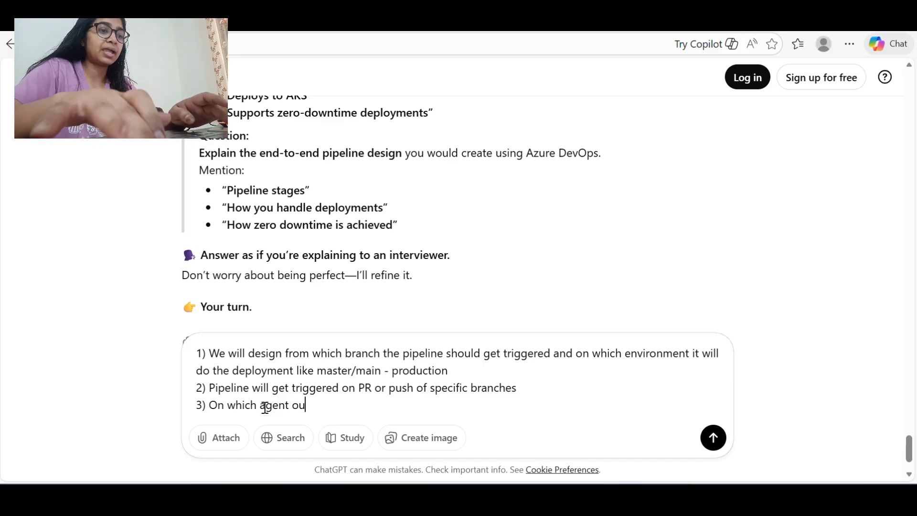
pyautogui.write('r pipeline ')
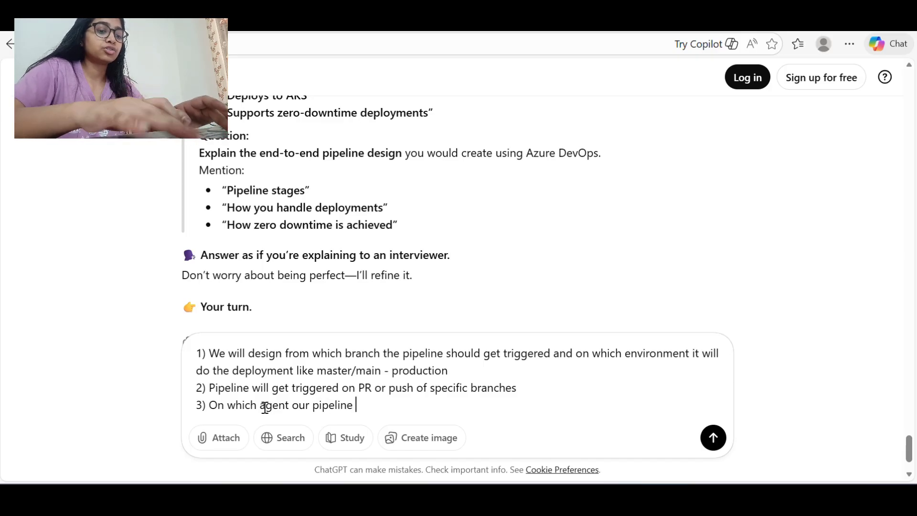
pyautogui.write('should run :')
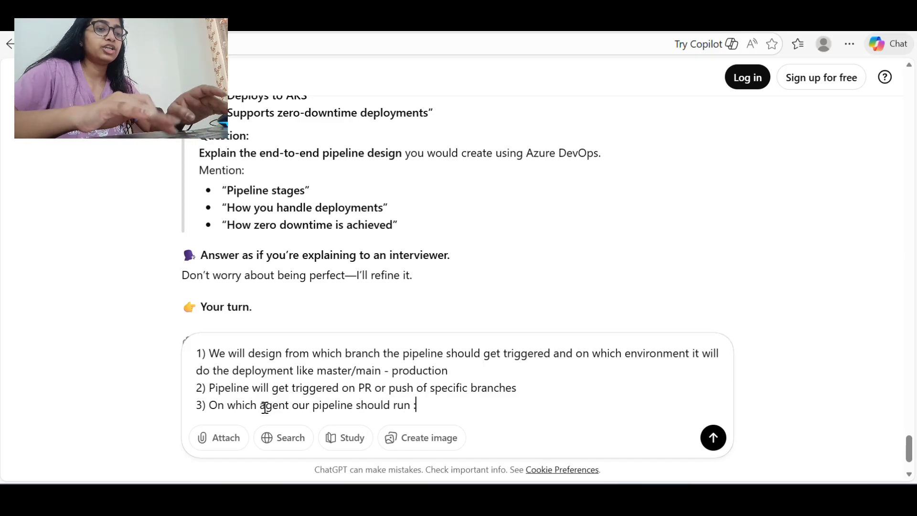
pyautogui.write(' Microsoft hosted agent or sl')
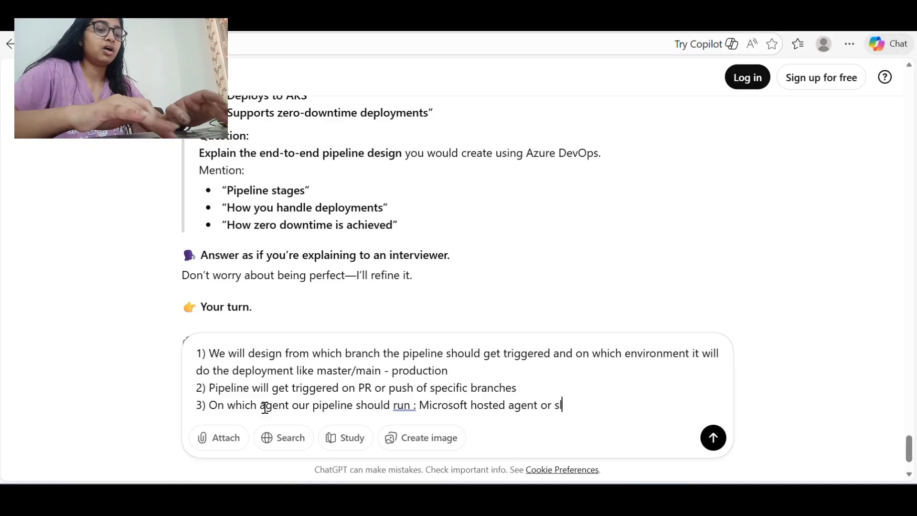
pyautogui.press('BackSpace')
pyautogui.write('elf ')
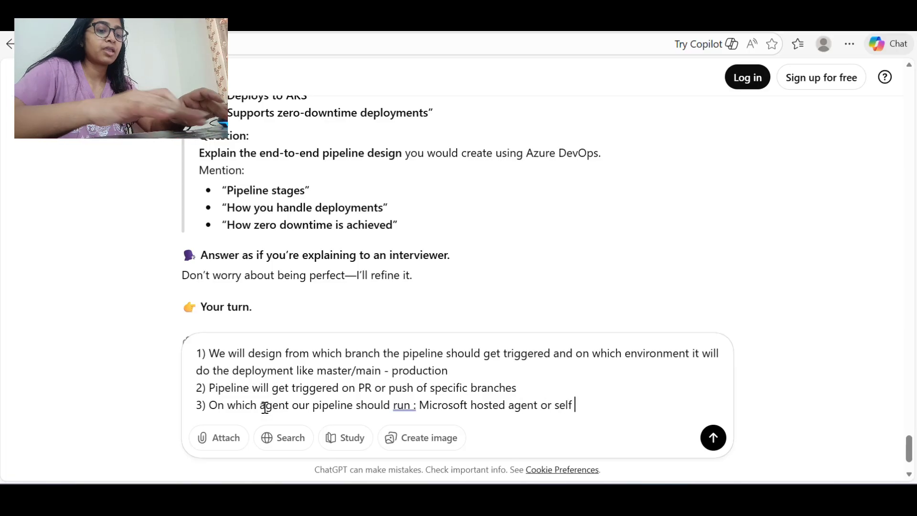
pyautogui.write('hosted agent')
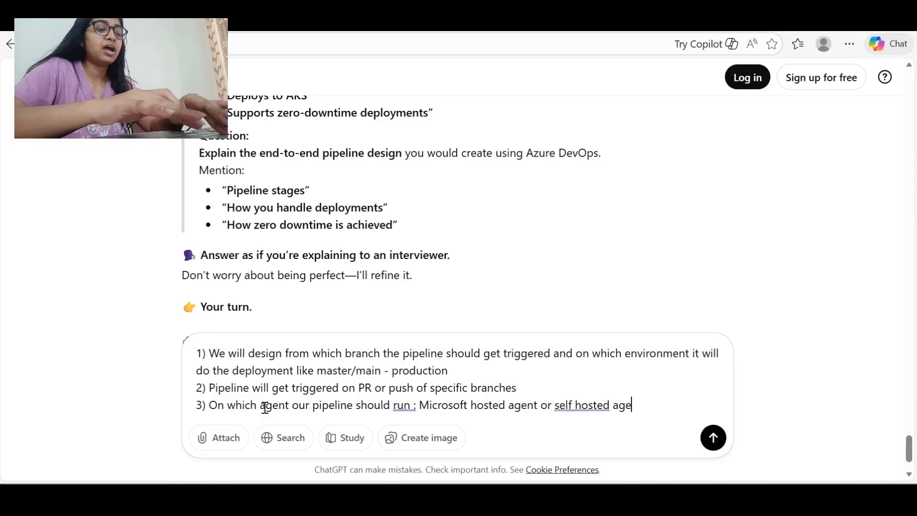
pyautogui.hotkey('shift', 'Return')
pyautogui.write('4)')
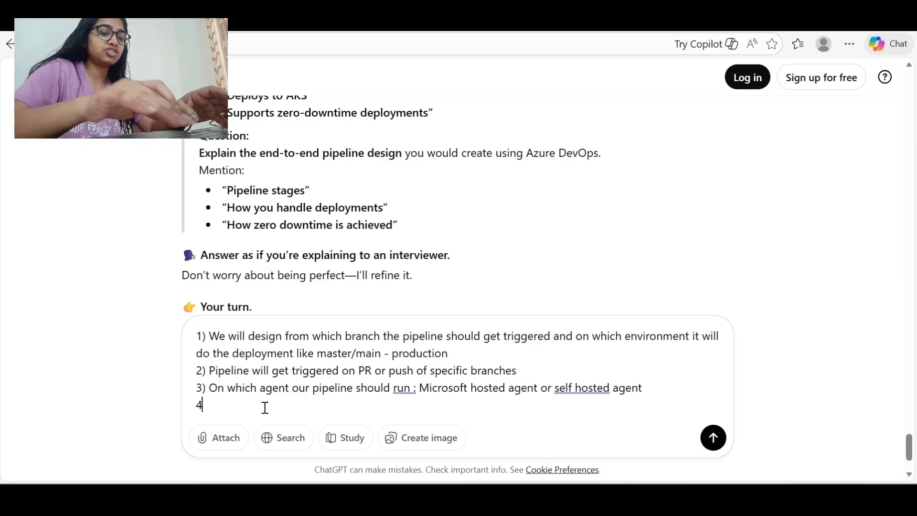
# Write point 4 listing stages: checkout, build, unit test, code quality and open source scans, image build, image scan, push to ACR
pyautogui.write('Stages in')
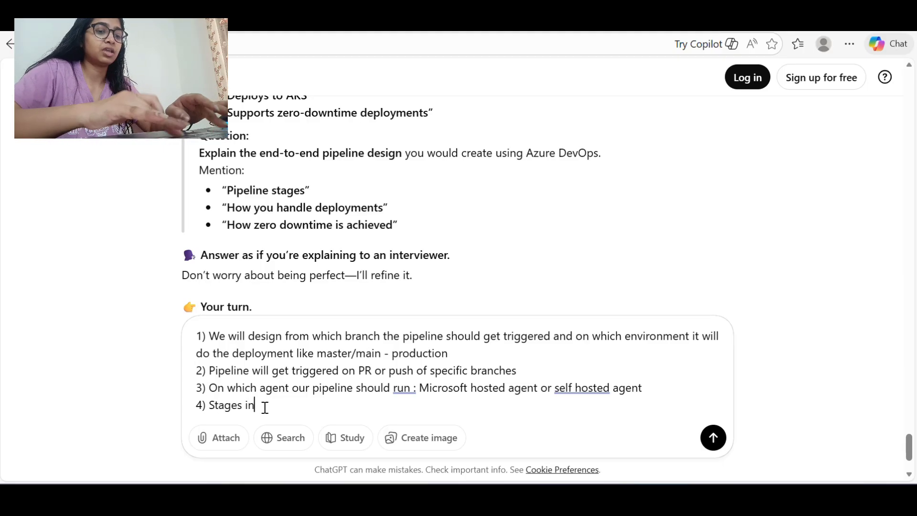
pyautogui.write(' our pipeli')
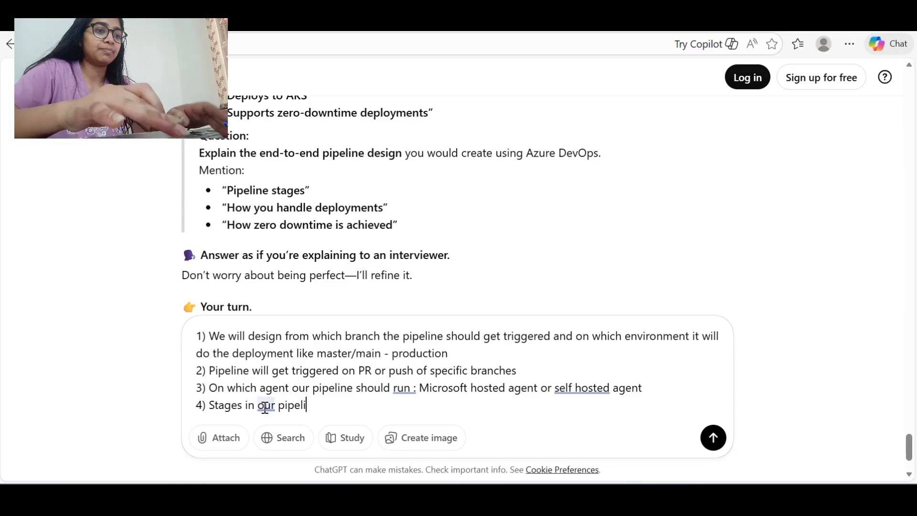
pyautogui.write('ne: ')
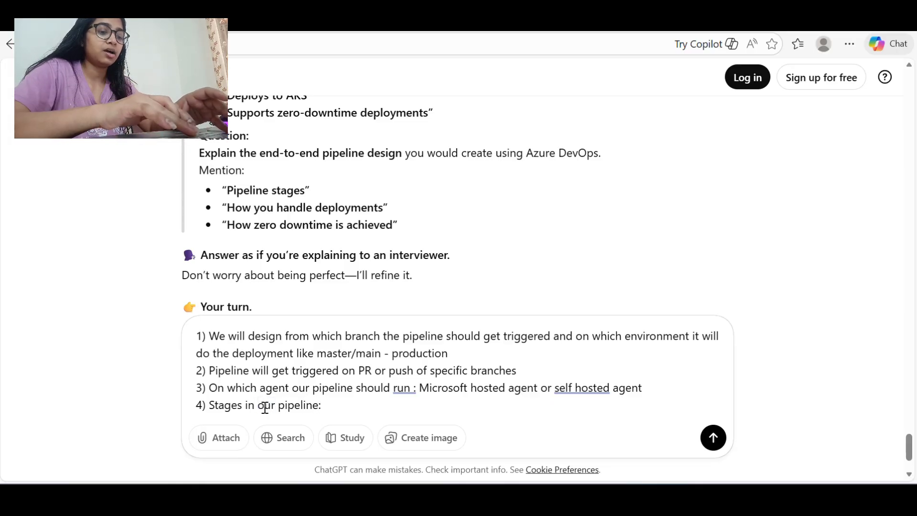
pyautogui.write('Chcekout c')
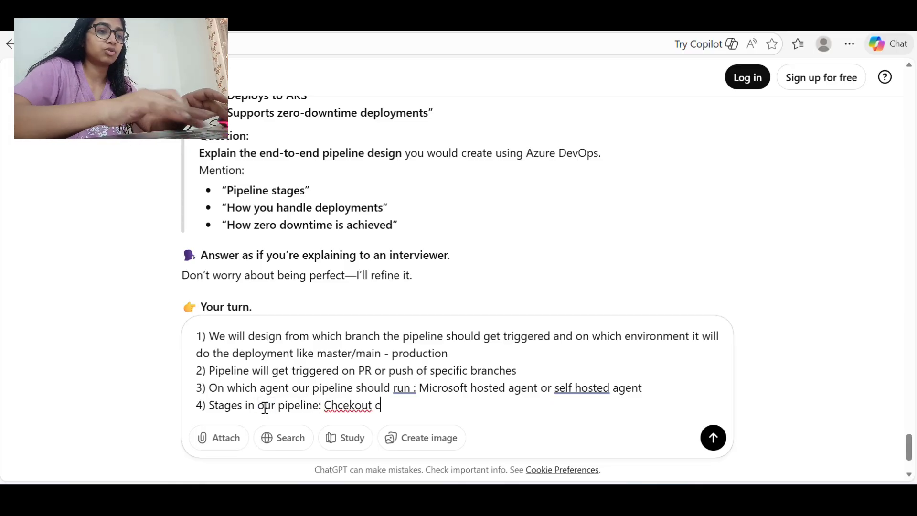
pyautogui.write('ode , Bui')
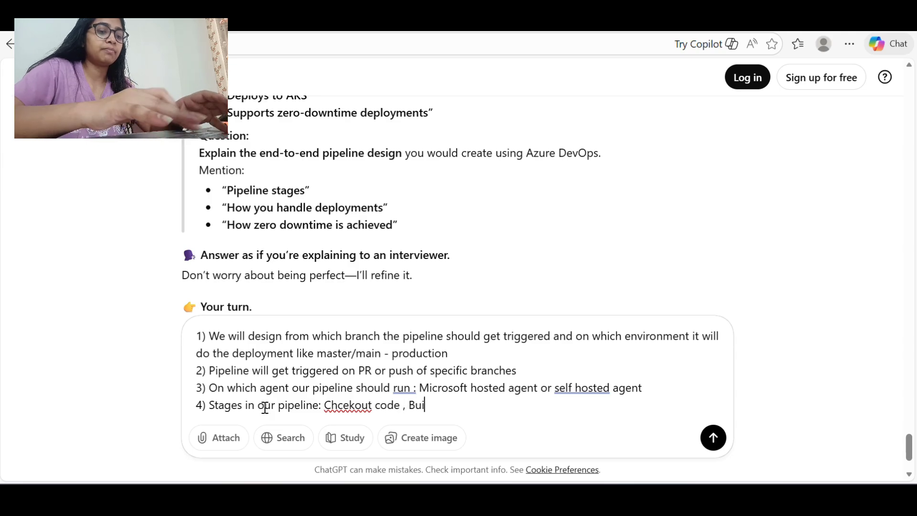
pyautogui.write('ld stage')
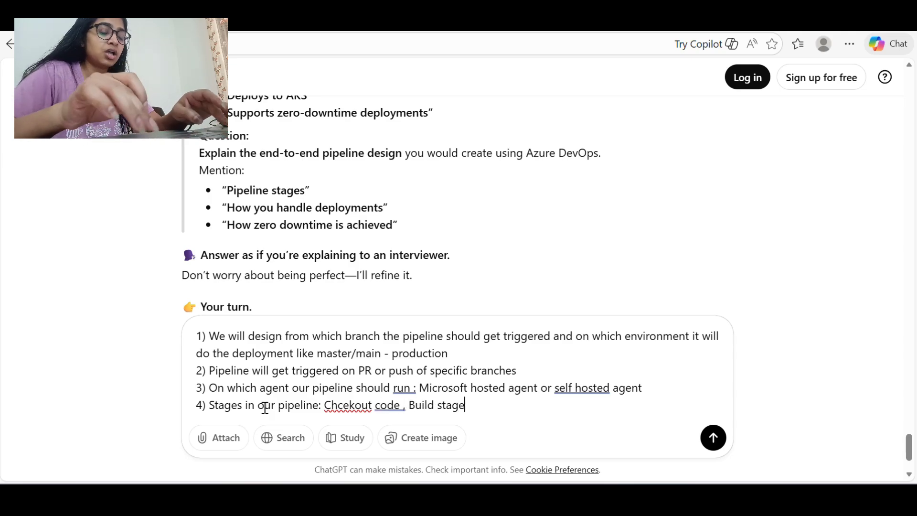
pyautogui.write(', Unit test st')
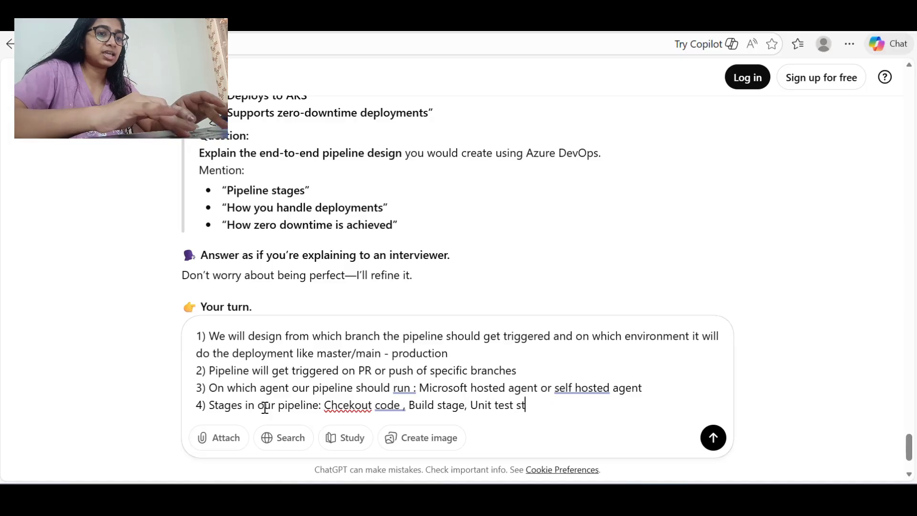
pyautogui.write('age')
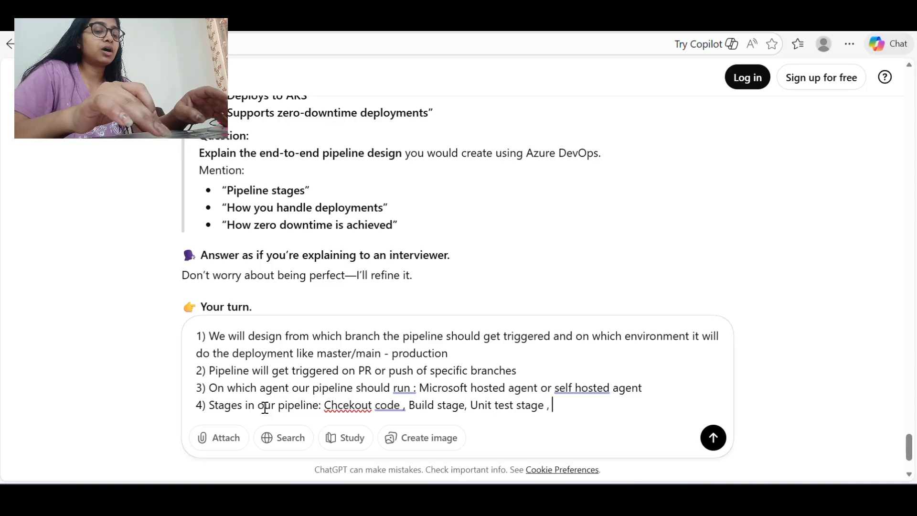
pyautogui.write(' , Code ')
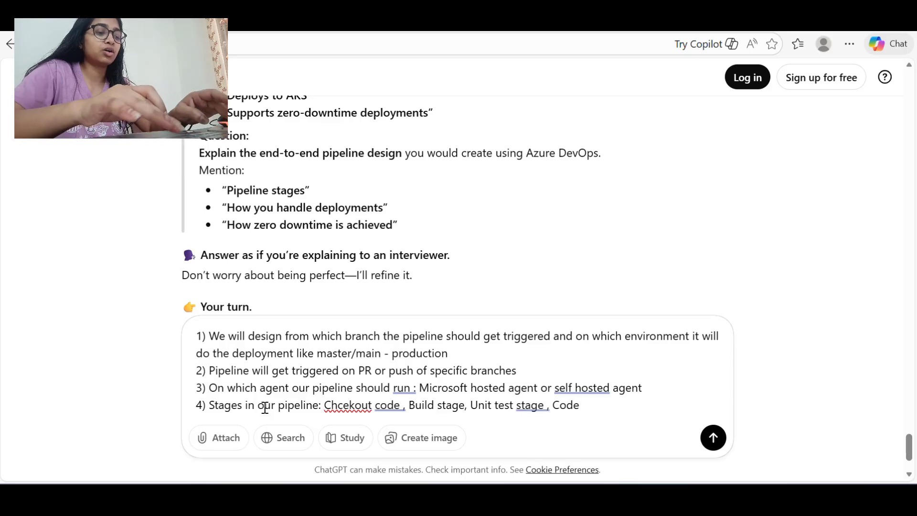
pyautogui.write('quality scan st')
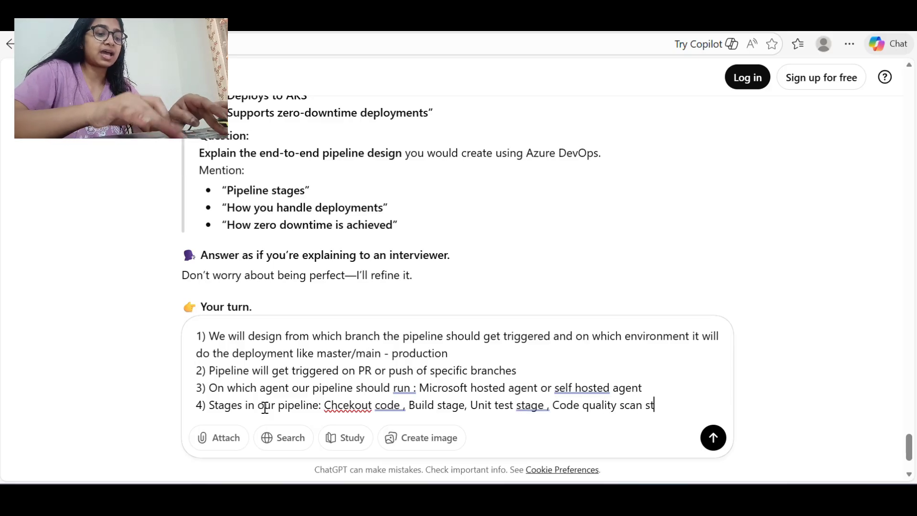
pyautogui.write('age')
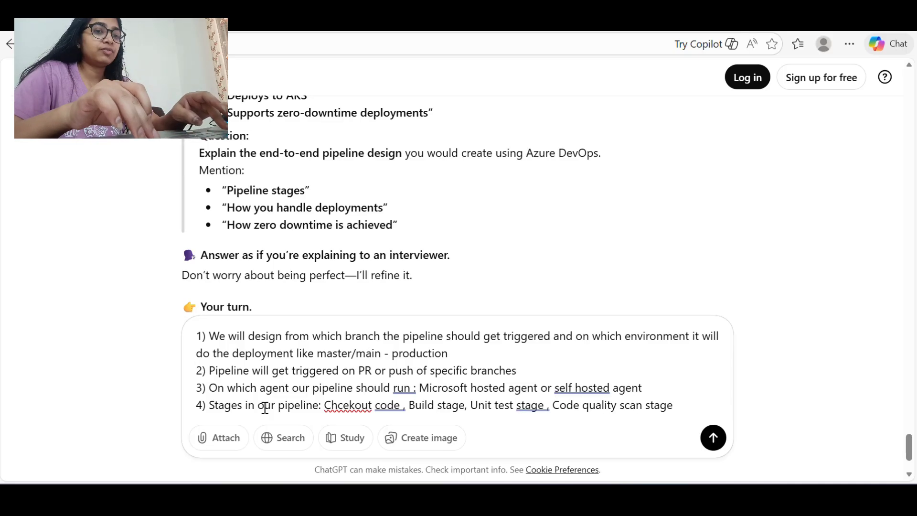
pyautogui.write(', open sourc')
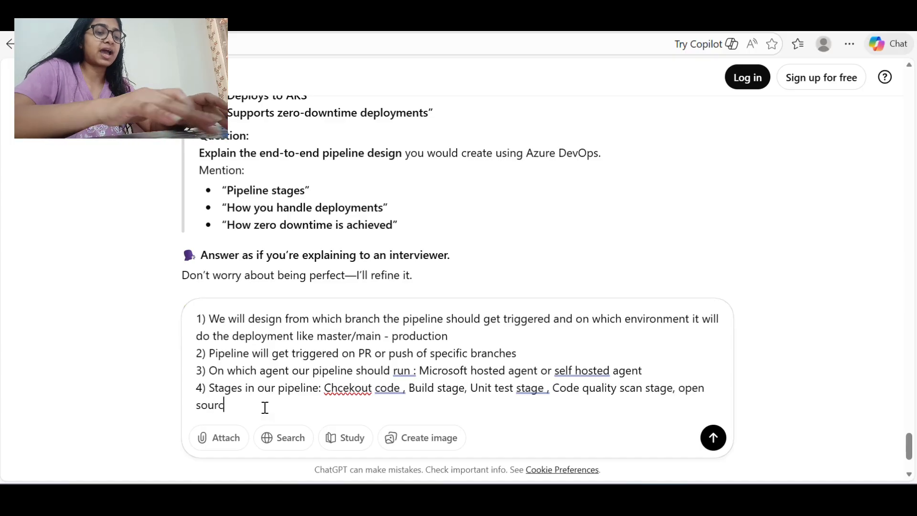
pyautogui.write('e scan, ')
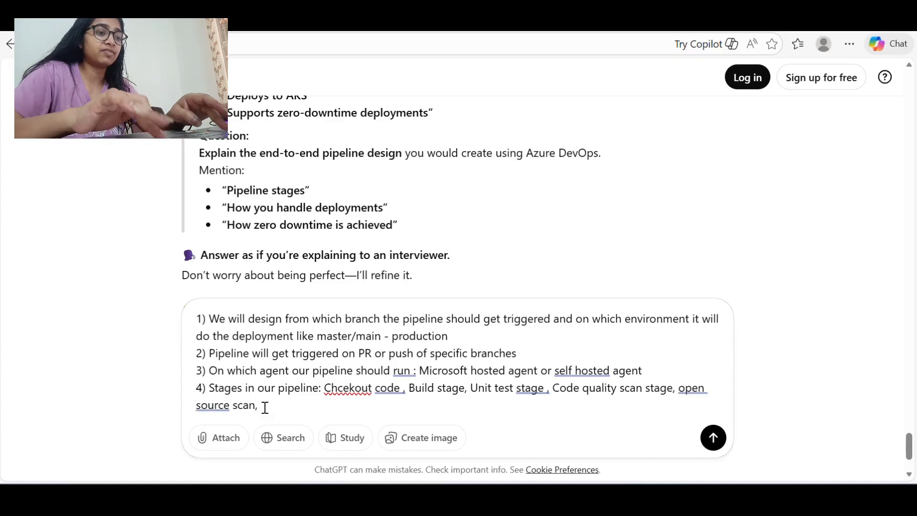
pyautogui.write('DOcker i')
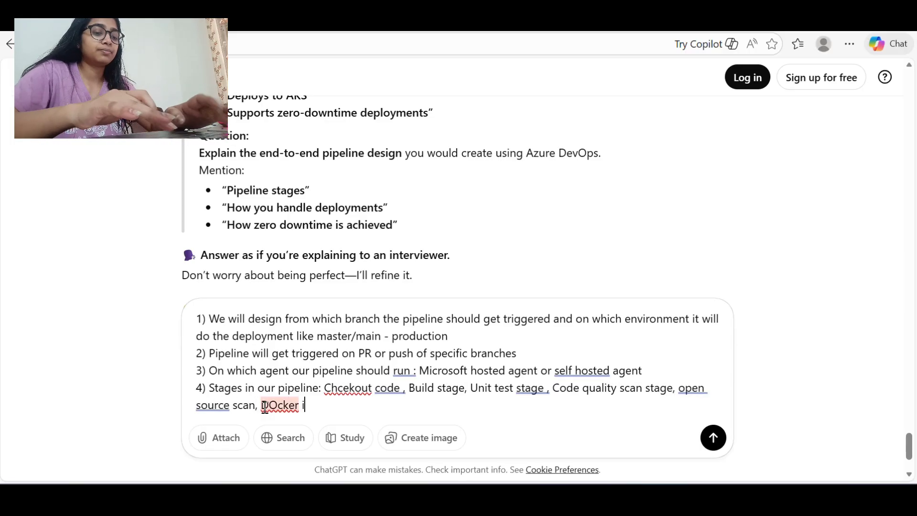
pyautogui.write('mage build ')
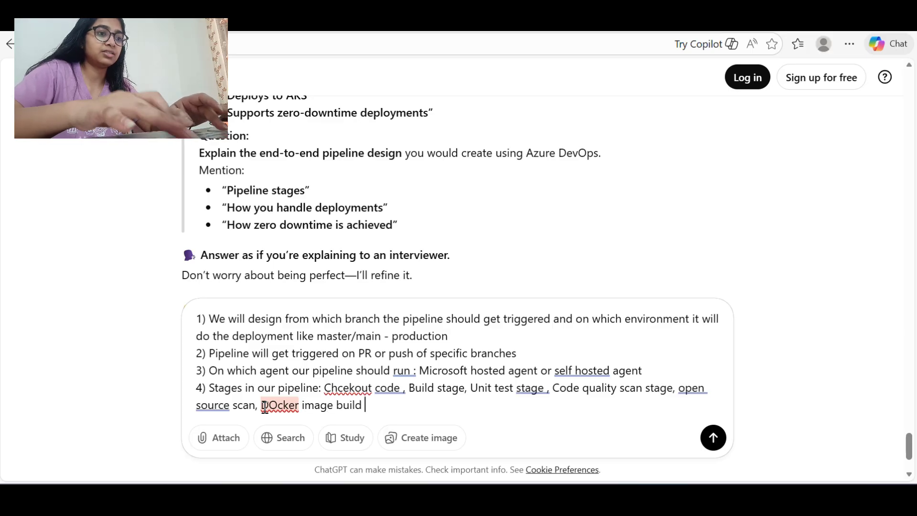
pyautogui.write('stage,')
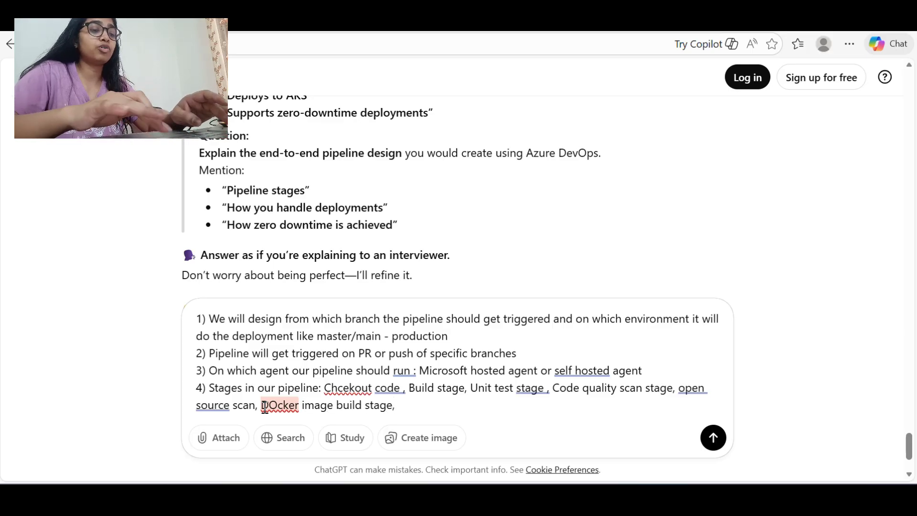
pyautogui.write(' image scan stage , P')
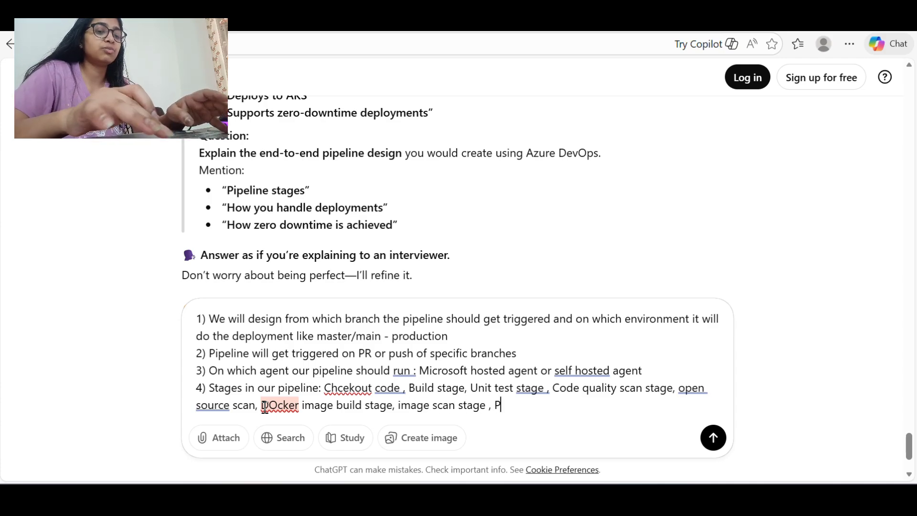
pyautogui.write('ush it to')
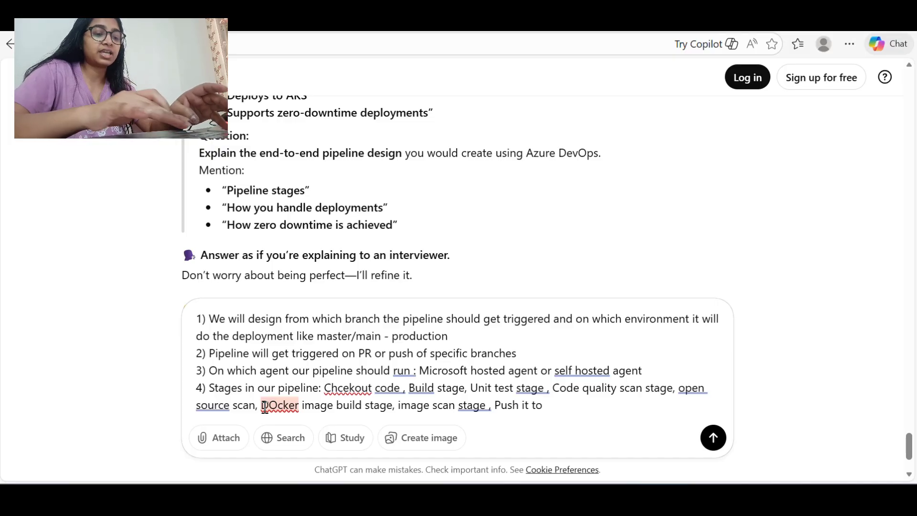
pyautogui.write(' ACR')
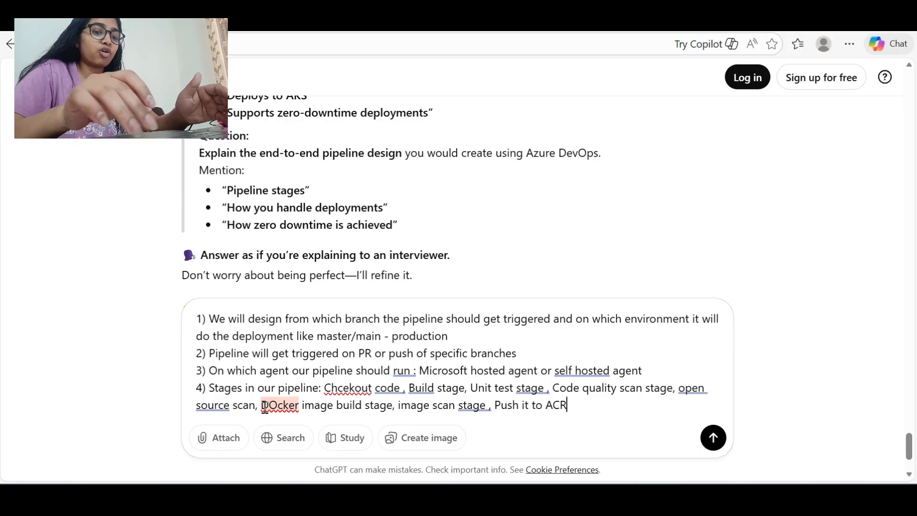
pyautogui.write(',')
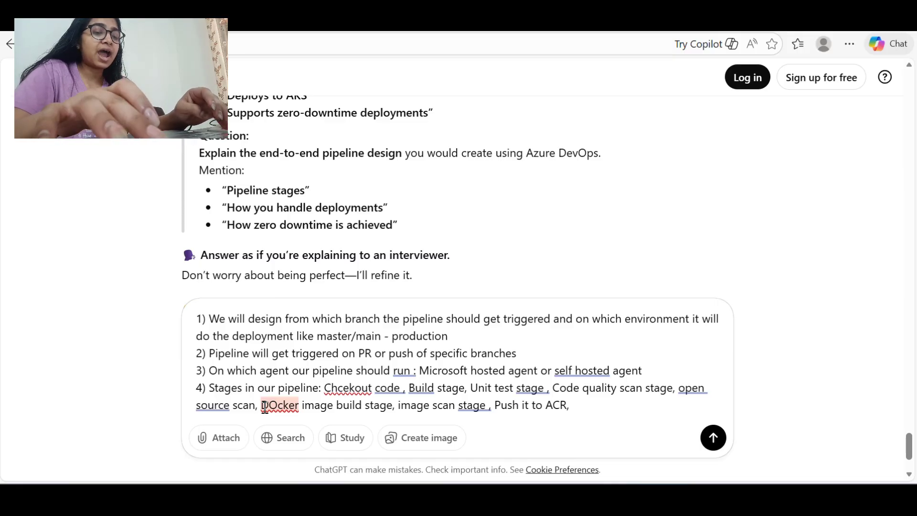
# Add point 5: approvals and gate decision to control deployment in production
pyautogui.hotkey('shift', 'Return')
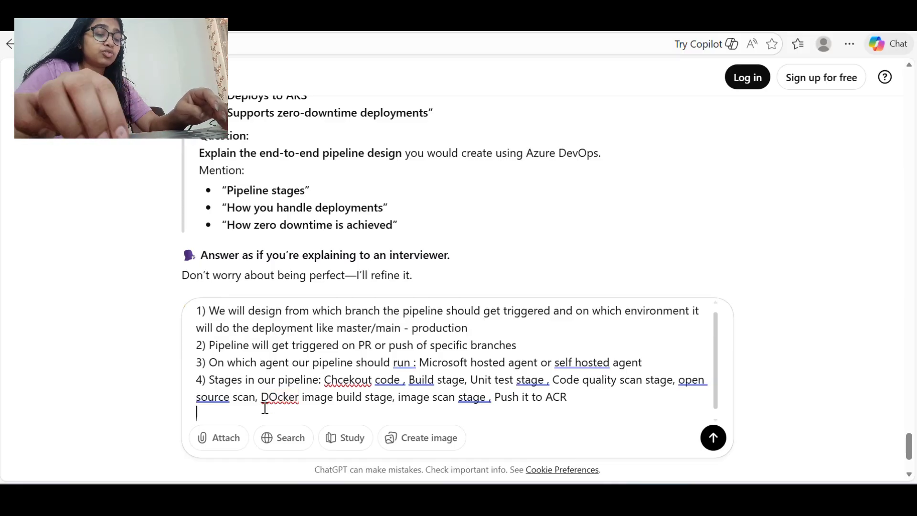
pyautogui.write('5)')
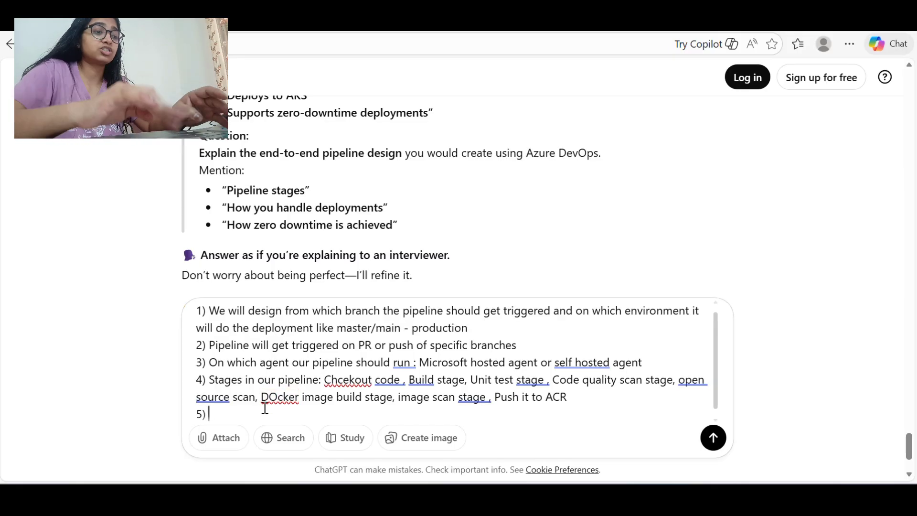
pyautogui.write(' Ma')
pyautogui.press('BackSpace')
pyautogui.press('BackSpace')
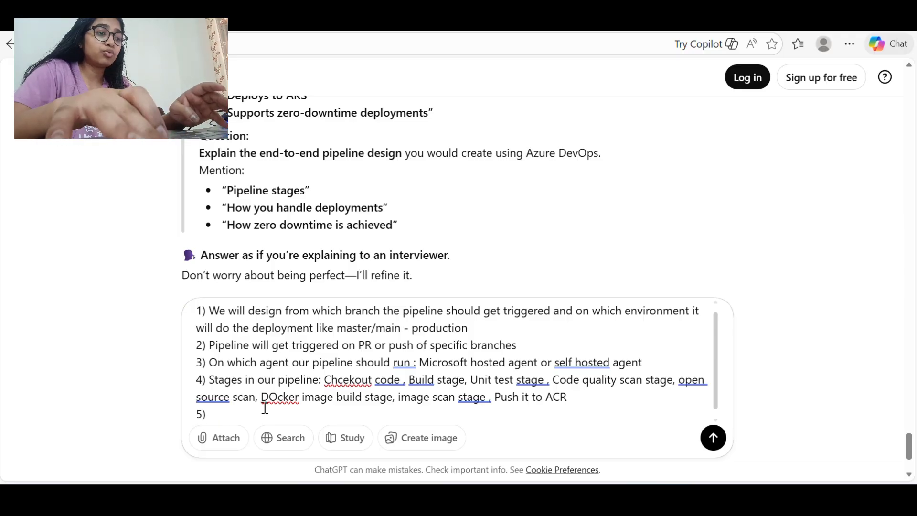
pyautogui.write('Approvals ')
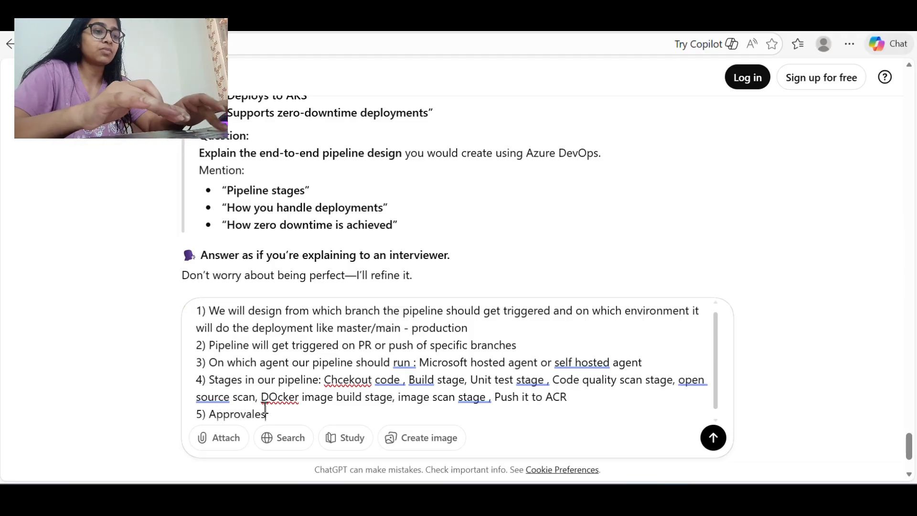
pyautogui.write('and')
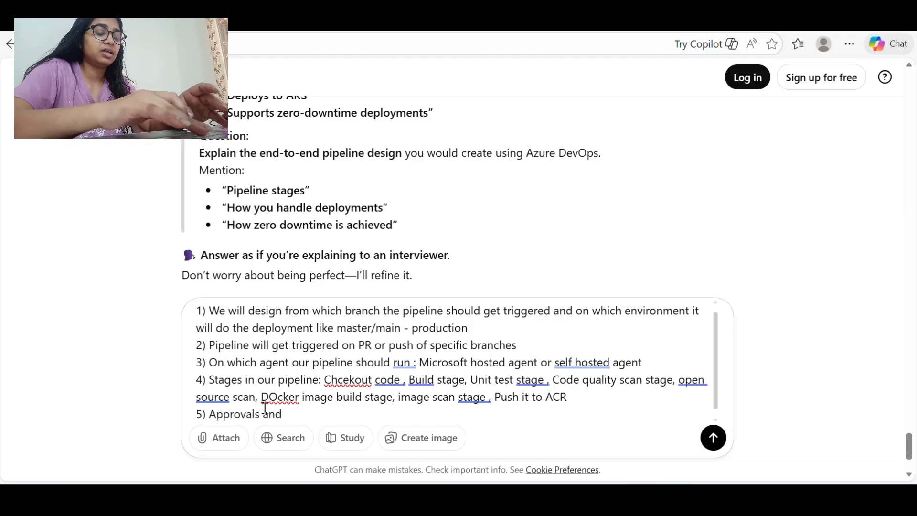
pyautogui.write(' gate decsio')
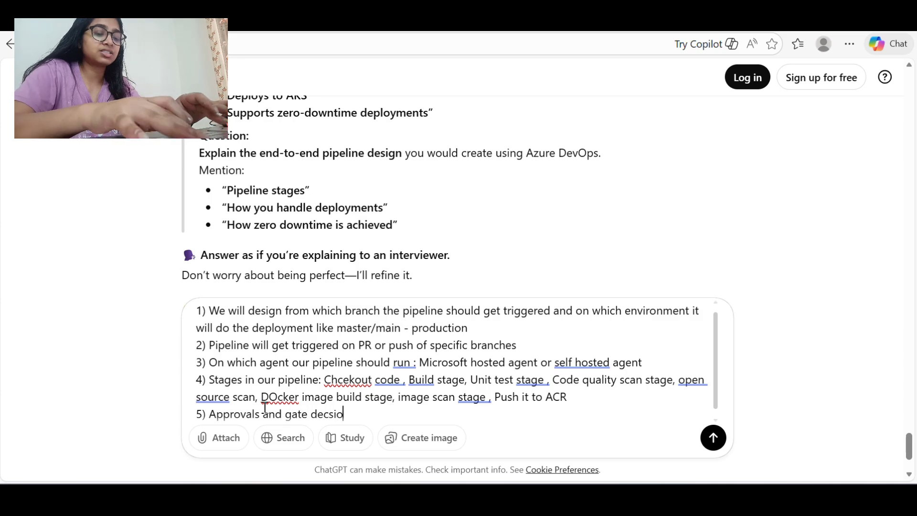
pyautogui.write('n')
pyautogui.press('BackSpace')
pyautogui.press('BackSpace')
pyautogui.press('BackSpace')
pyautogui.press('BackSpace')
pyautogui.write('iso')
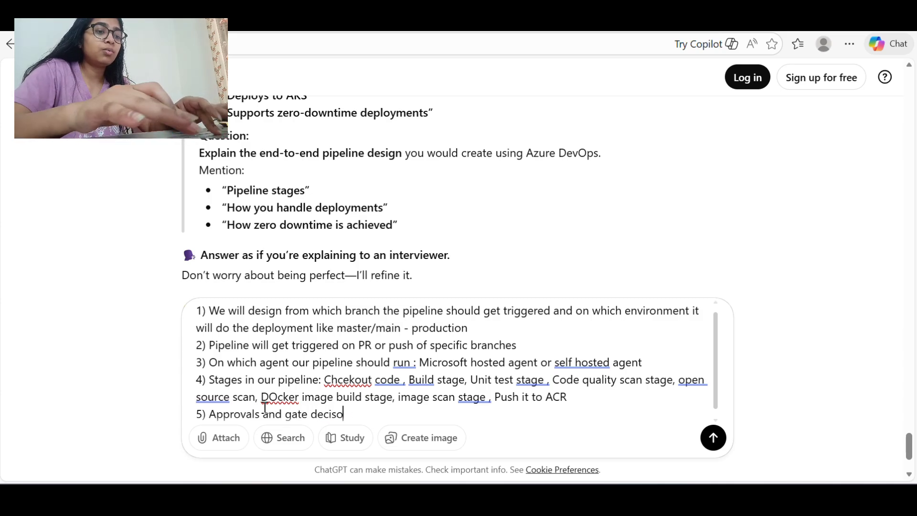
pyautogui.press('BackSpace')
pyautogui.write('ion to contr')
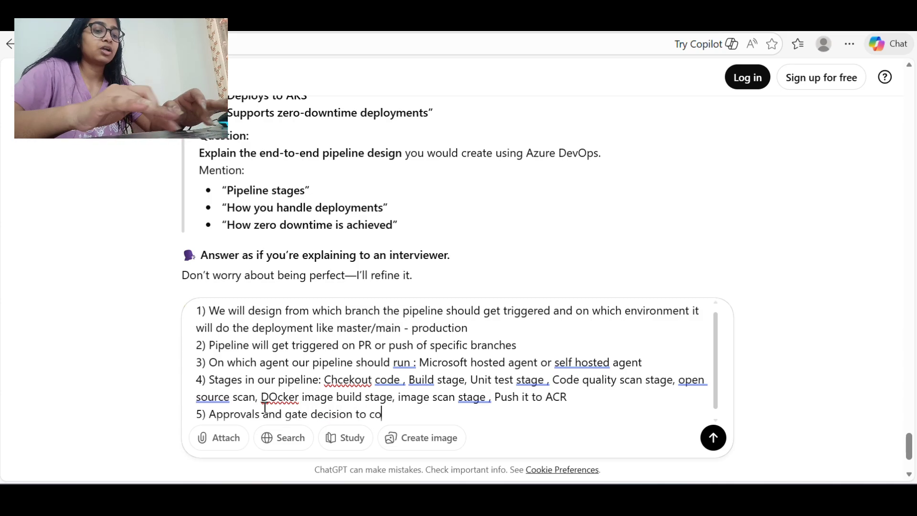
pyautogui.write('ol deploy')
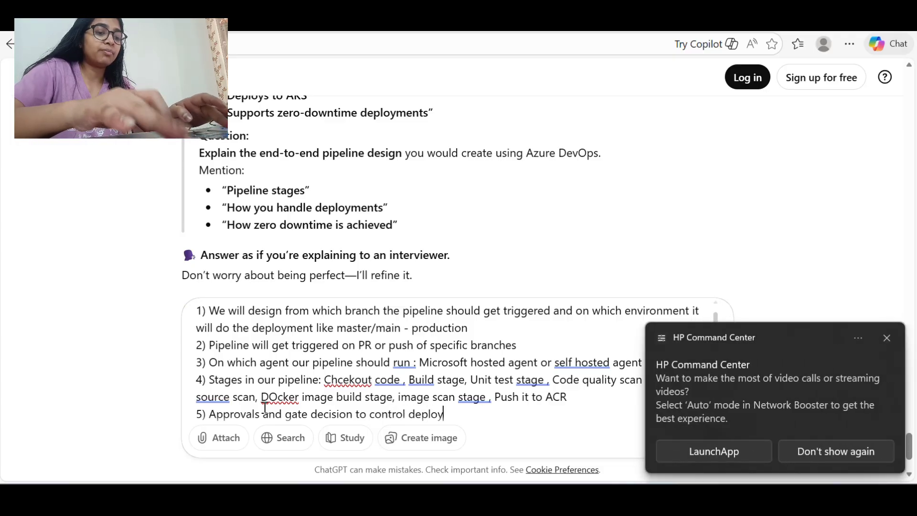
pyautogui.write('ment in prod')
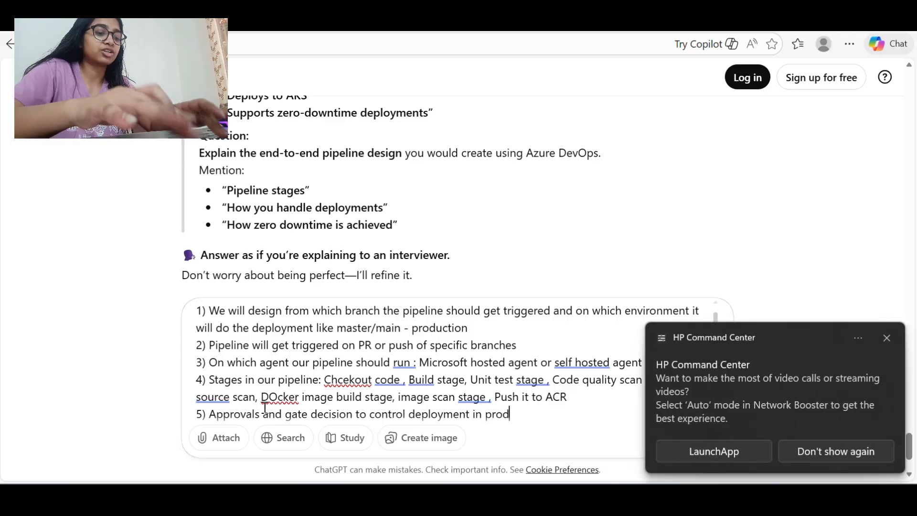
pyautogui.write('uction')
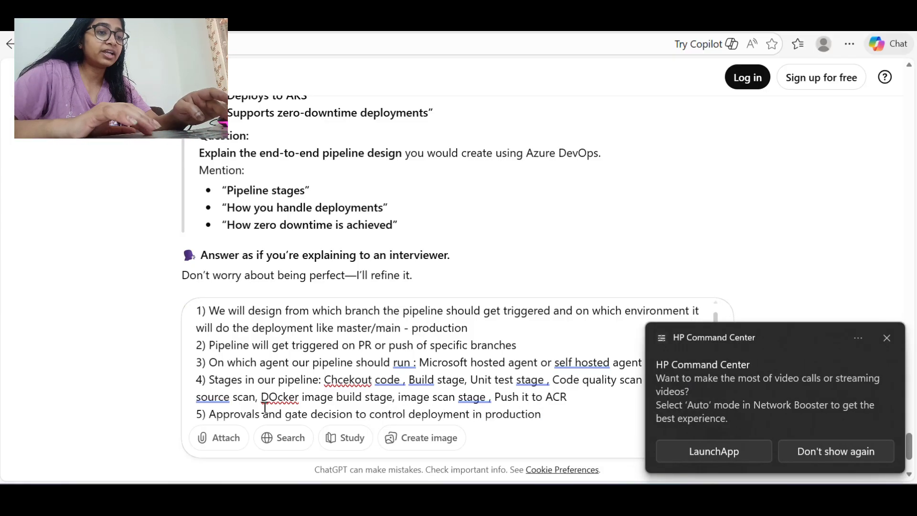
pyautogui.click(887, 337)
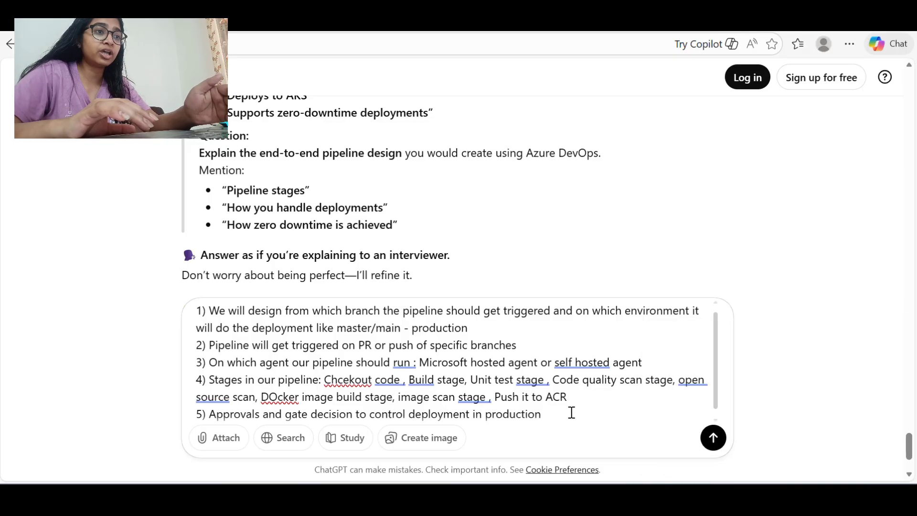
pyautogui.write('.')
# Add point 6: Helm deployment via a deploy.sh script, updating the image in the helm template
pyautogui.hotkey('shift', 'Return')
pyautogui.write('6)')
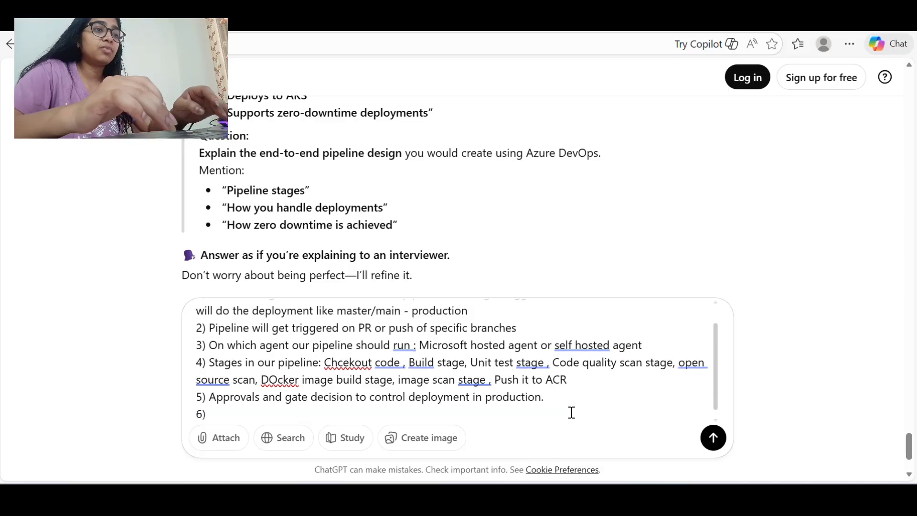
pyautogui.write(' Deplo')
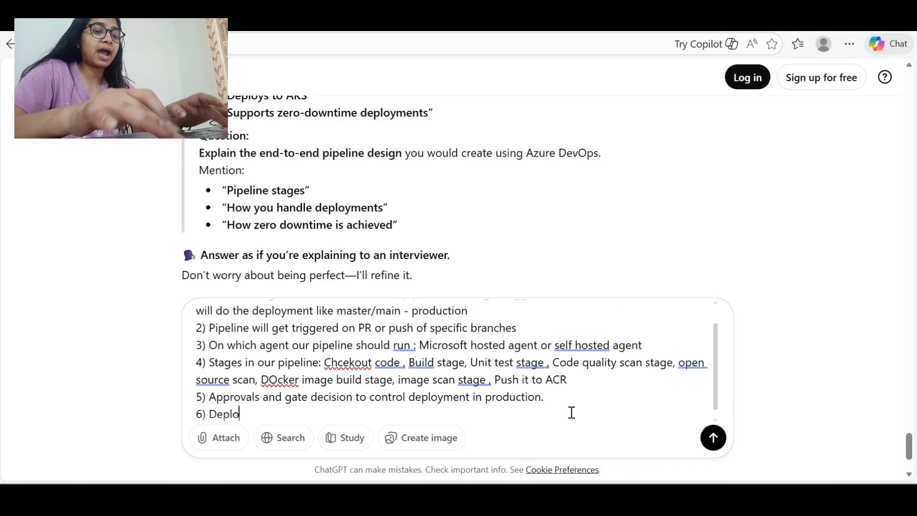
pyautogui.write('yment will happen through helm')
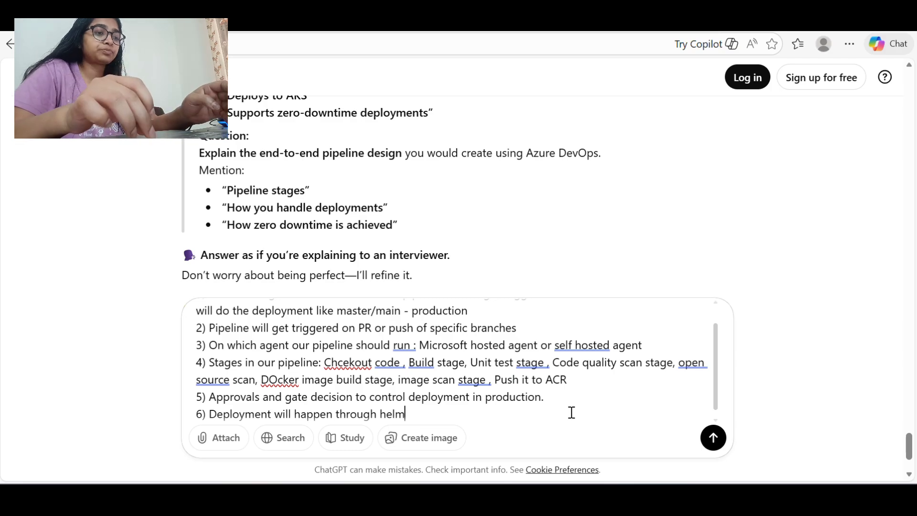
pyautogui.write(' I will ')
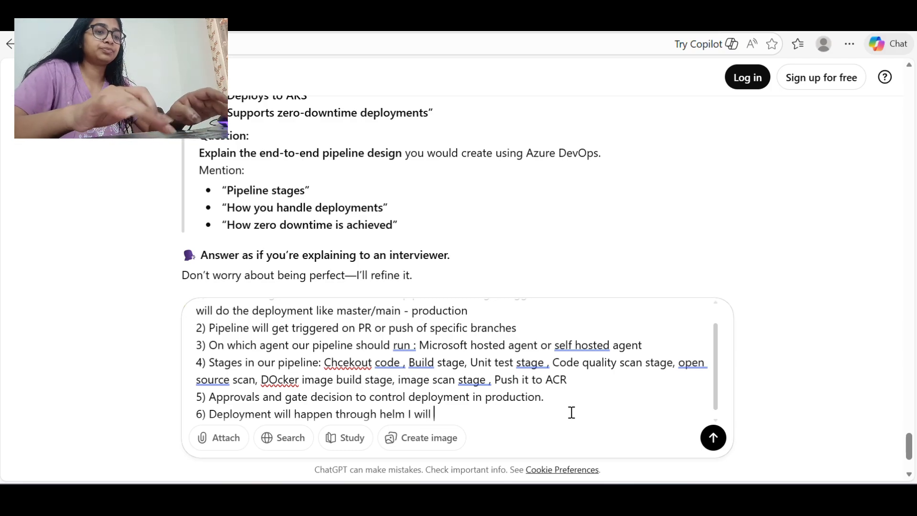
pyautogui.write('craet')
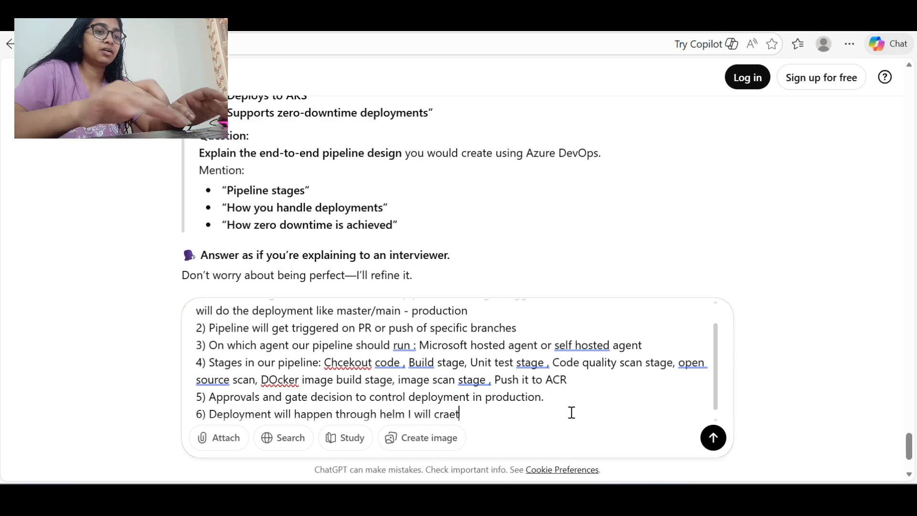
pyautogui.press('BackSpace')
pyautogui.press('BackSpace')
pyautogui.press('BackSpace')
pyautogui.write('eate helm')
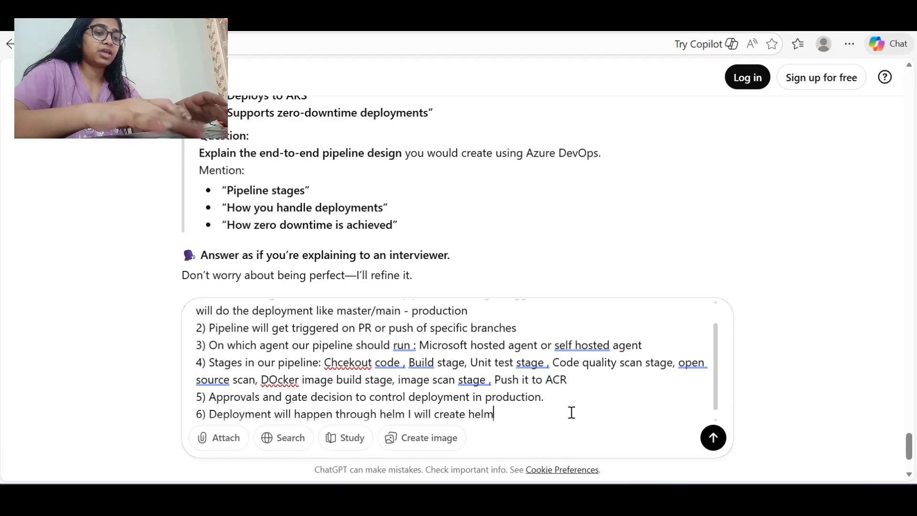
pyautogui.write(' structure a')
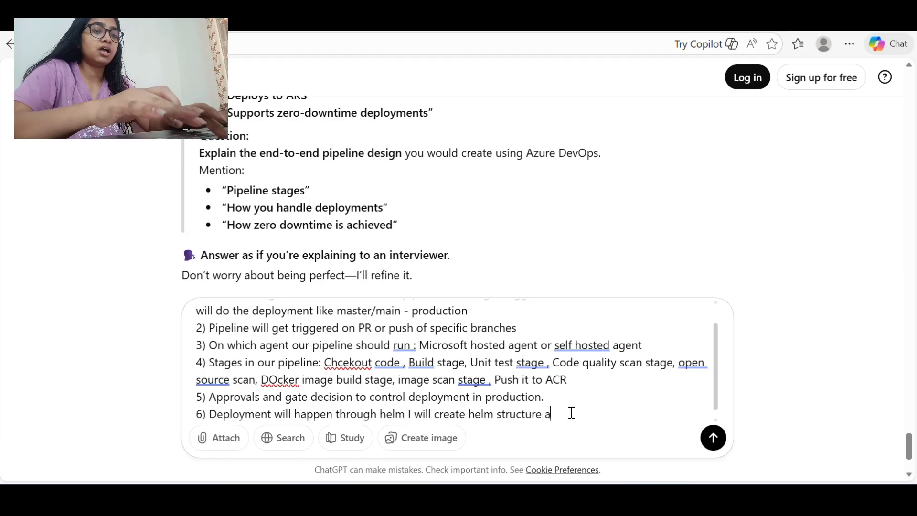
pyautogui.write('nd deploy.sh scr')
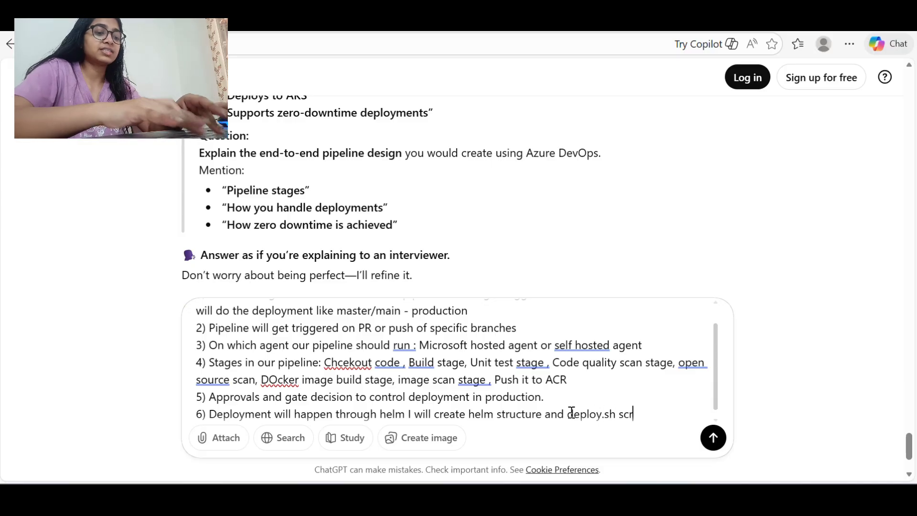
pyautogui.write('ipt which will do the deployment on the')
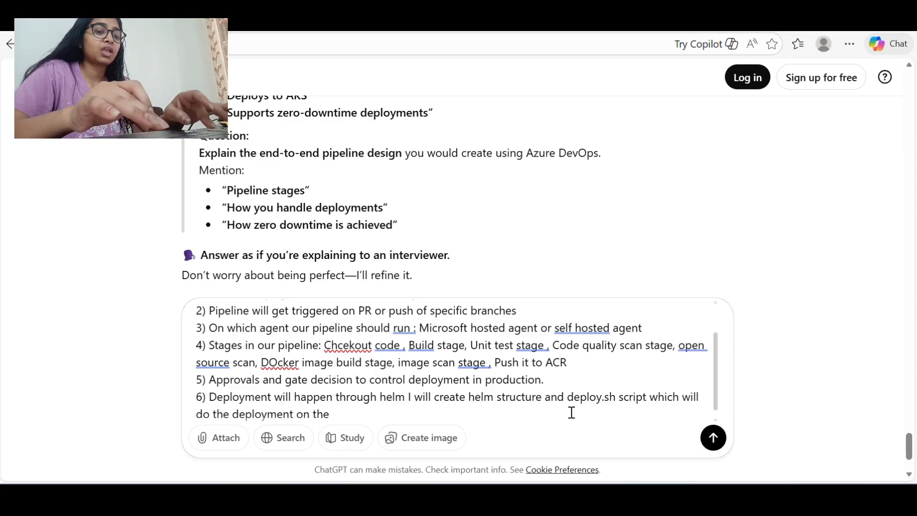
pyautogui.write(' cluster and n')
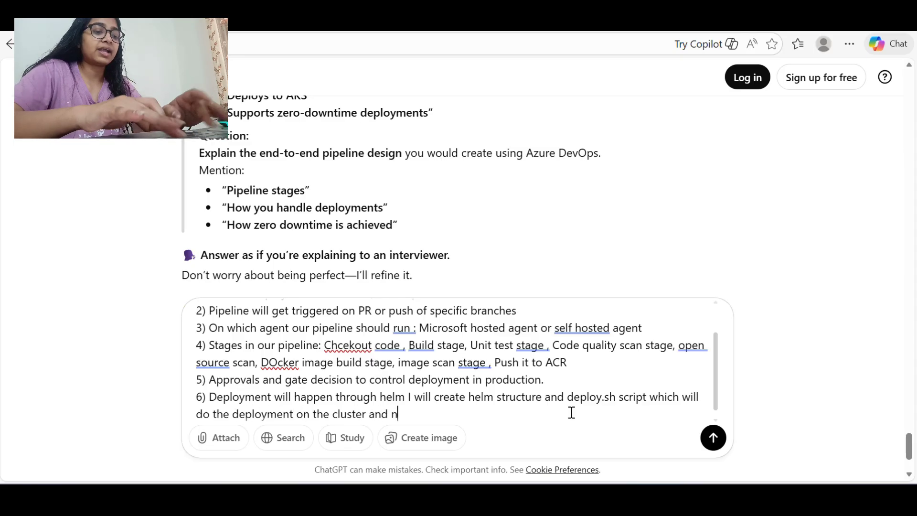
pyautogui.write('a')
pyautogui.write('mespac')
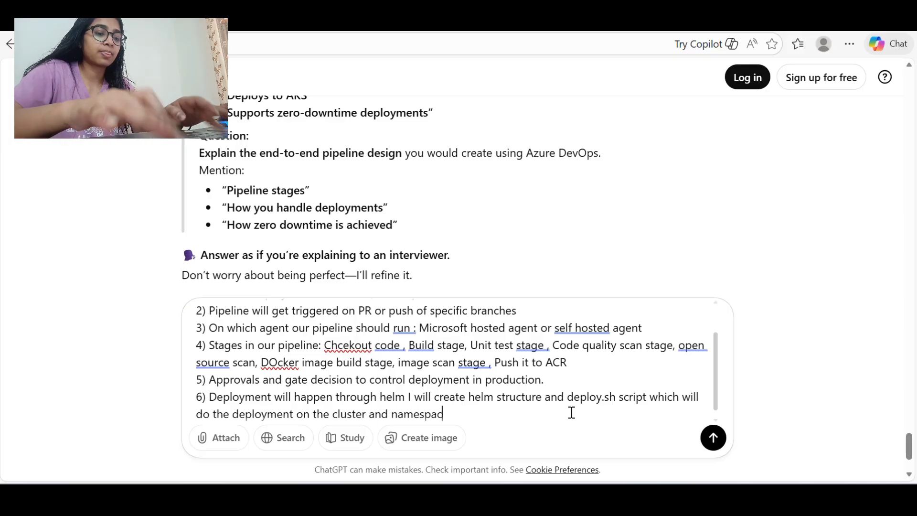
pyautogui.write('e provided')
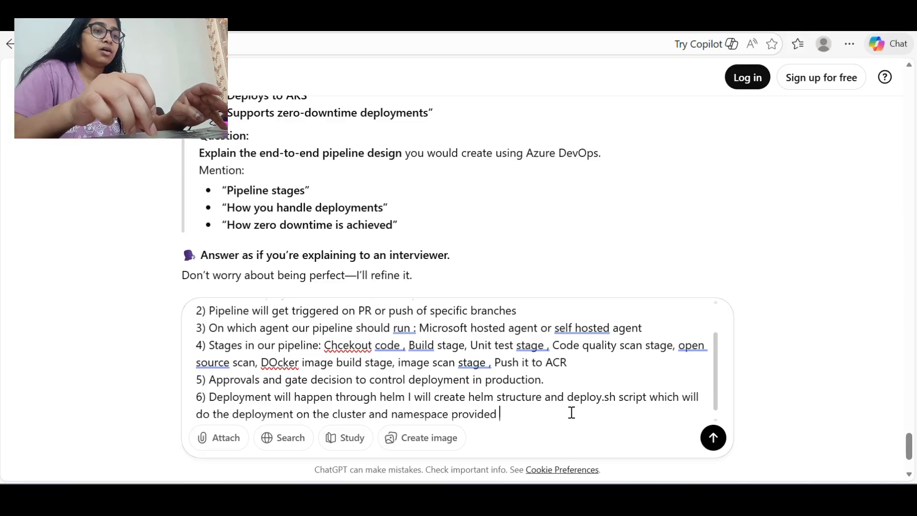
pyautogui.write(' ,')
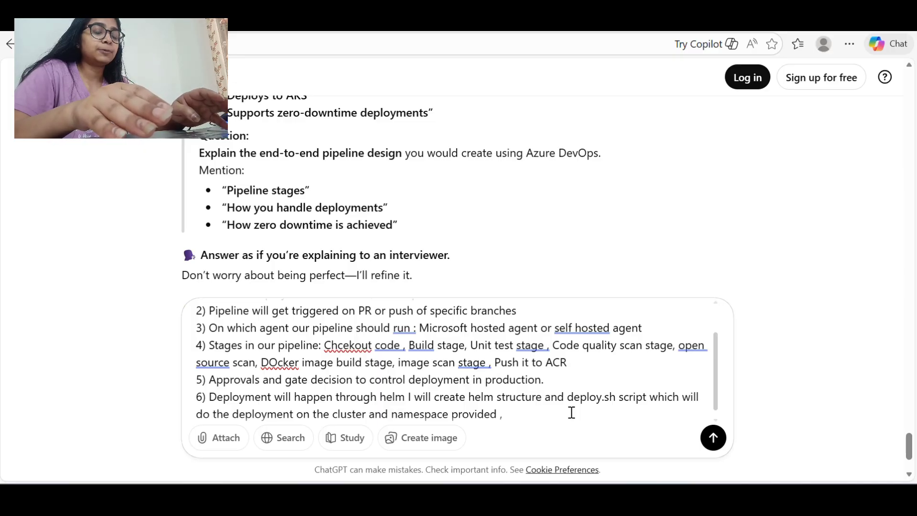
pyautogui.write('he')
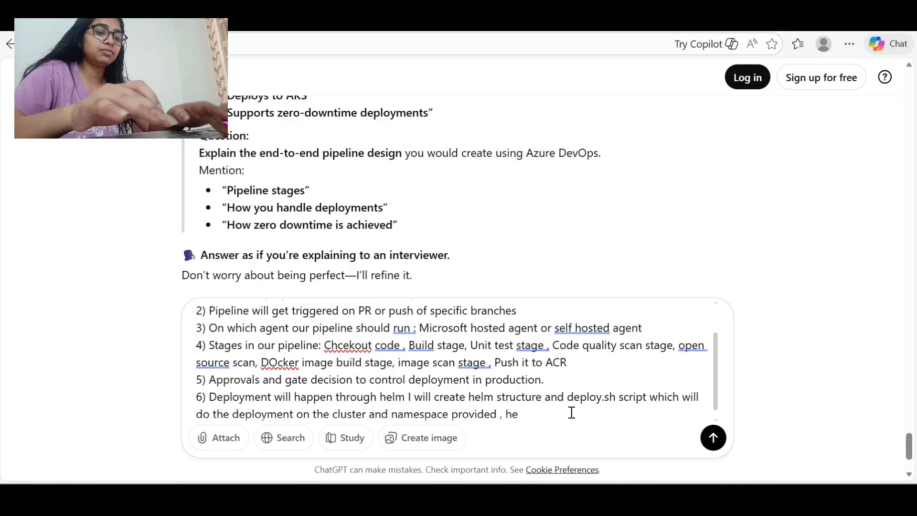
pyautogui.write('lm')
pyautogui.press('BackSpace')
pyautogui.press('BackSpace')
pyautogui.press('BackSpace')
pyautogui.press('BackSpace')
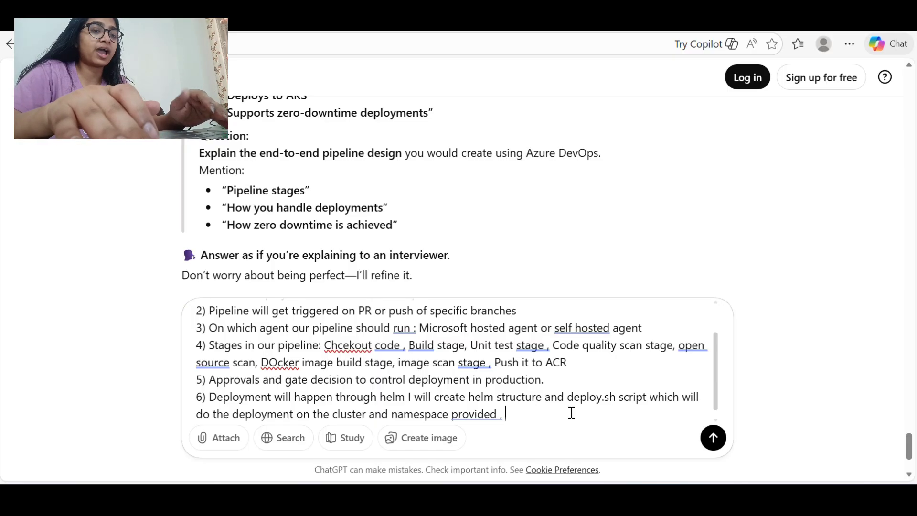
pyautogui.write('helm')
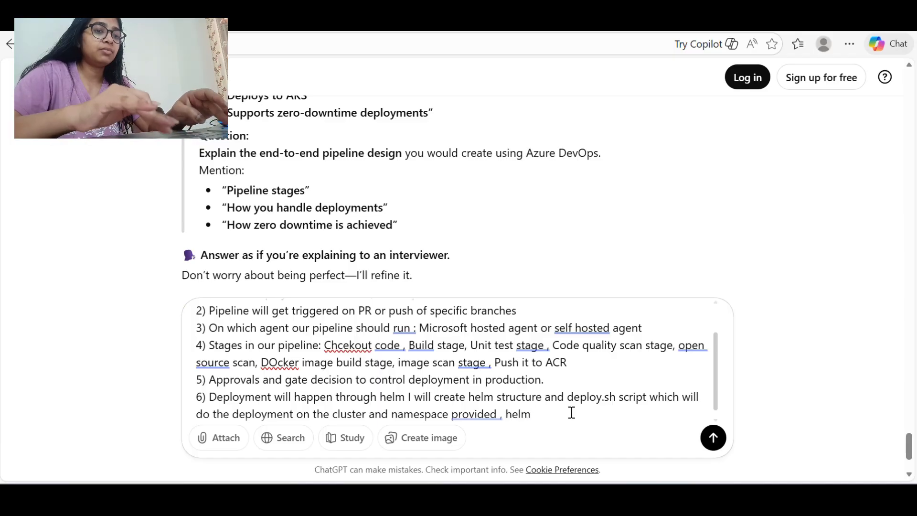
pyautogui.write(' template ')
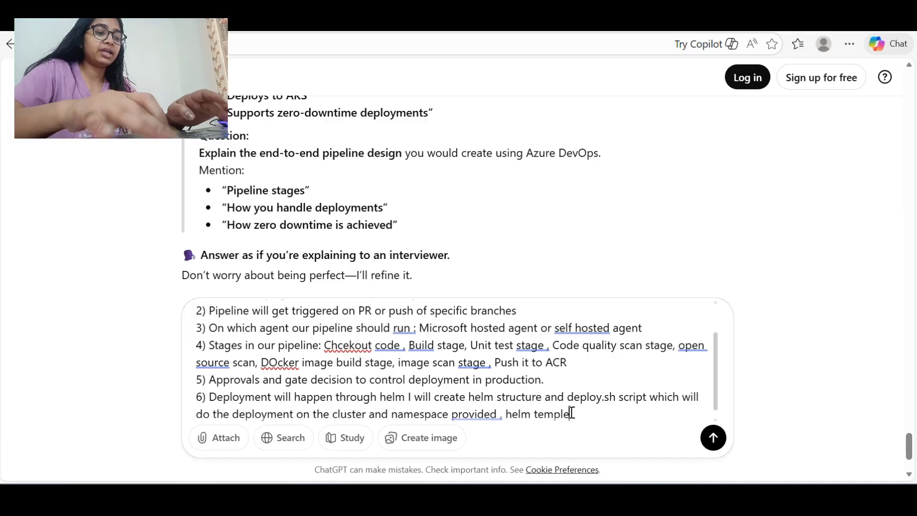
pyautogui.write('we will update the image so that each time')
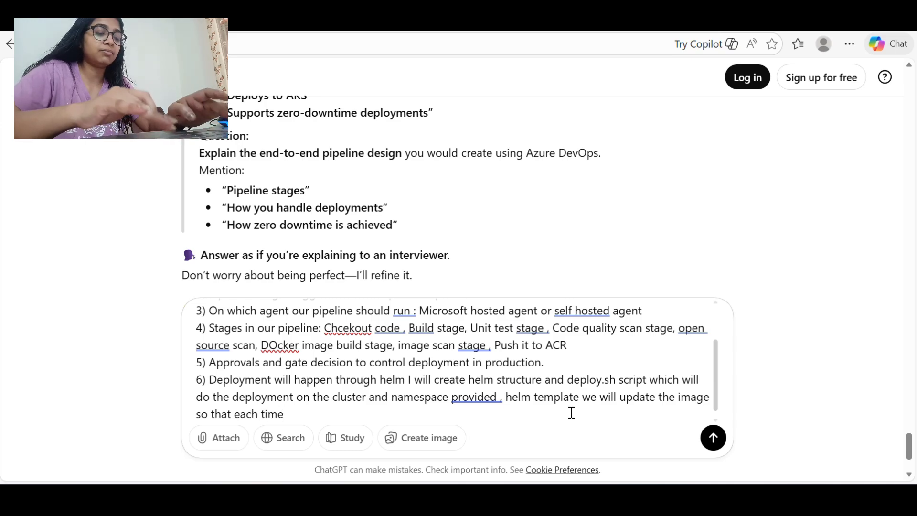
pyautogui.write(' updated image is picked')
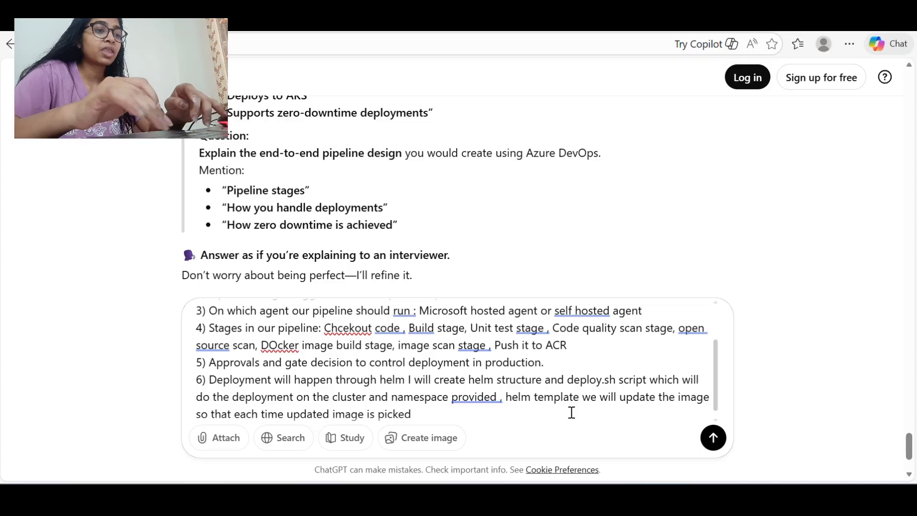
pyautogui.write('.')
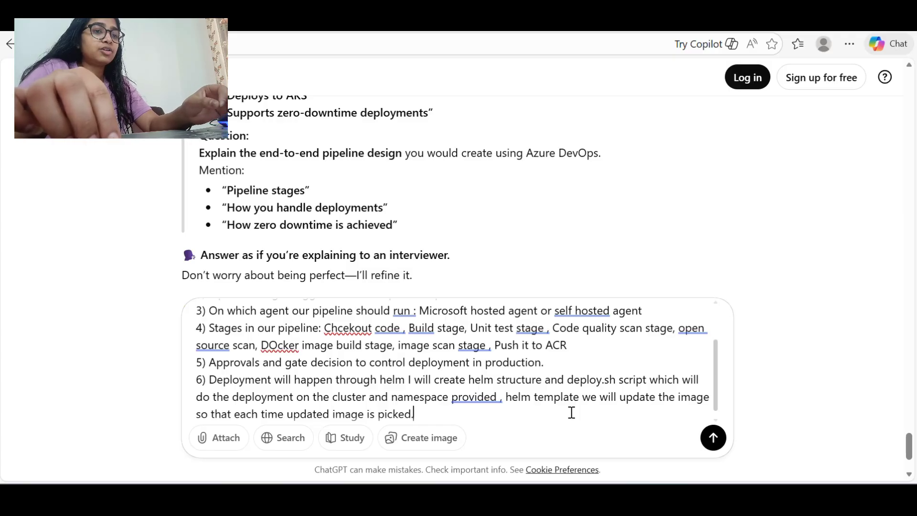
# Add point 7 'Helm history is stored' and point 8 'helm upgrade and strategy rolling update'
pyautogui.hotkey('shift', 'Return')
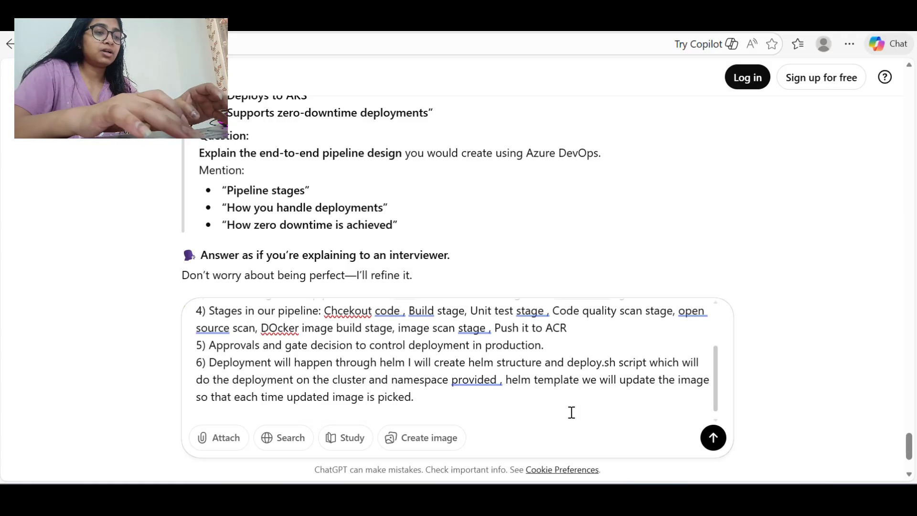
pyautogui.write('next i')
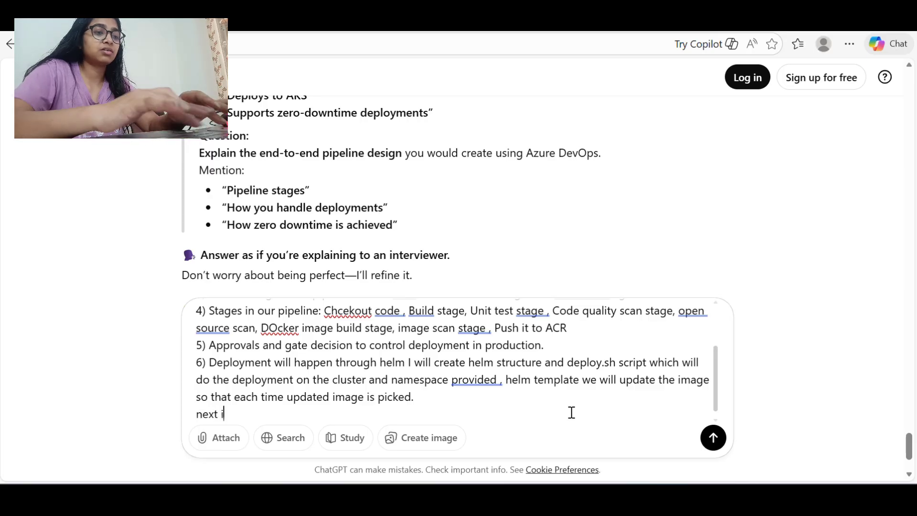
pyautogui.write('mage')
pyautogui.press('BackSpace')
pyautogui.press('BackSpace')
pyautogui.press('BackSpace')
pyautogui.press('BackSpace')
pyautogui.press('BackSpace')
pyautogui.press('BackSpace')
pyautogui.press('BackSpace')
pyautogui.press('BackSpace')
pyautogui.press('BackSpace')
pyautogui.press('BackSpace')
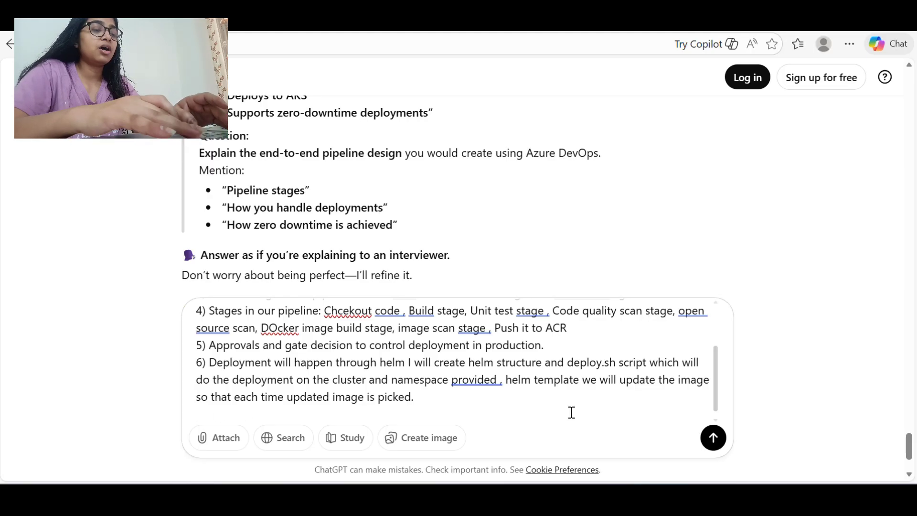
pyautogui.write('helm revisio')
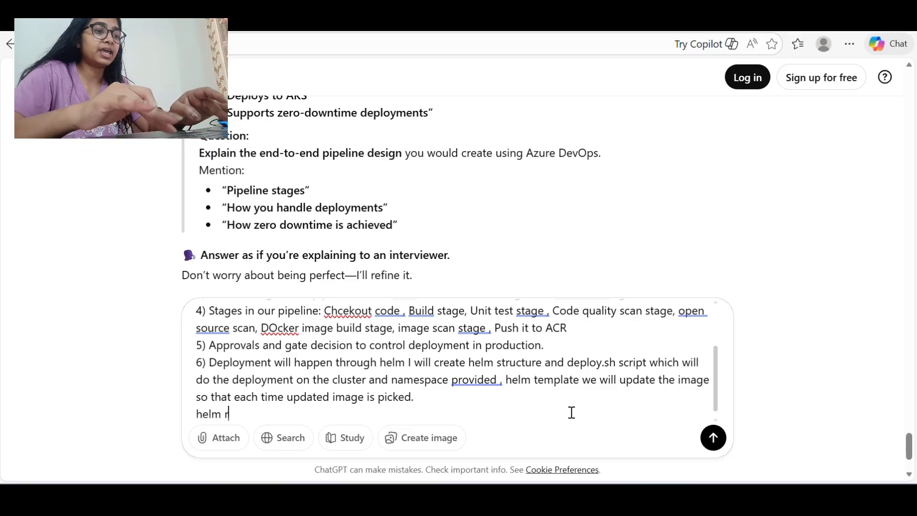
pyautogui.press('BackSpace')
pyautogui.press('BackSpace')
pyautogui.press('BackSpace')
pyautogui.press('BackSpace')
pyautogui.press('BackSpace')
pyautogui.press('BackSpace')
pyautogui.press('BackSpace')
pyautogui.press('BackSpace')
pyautogui.press('BackSpace')
pyautogui.press('BackSpace')
pyautogui.press('BackSpace')
pyautogui.press('BackSpace')
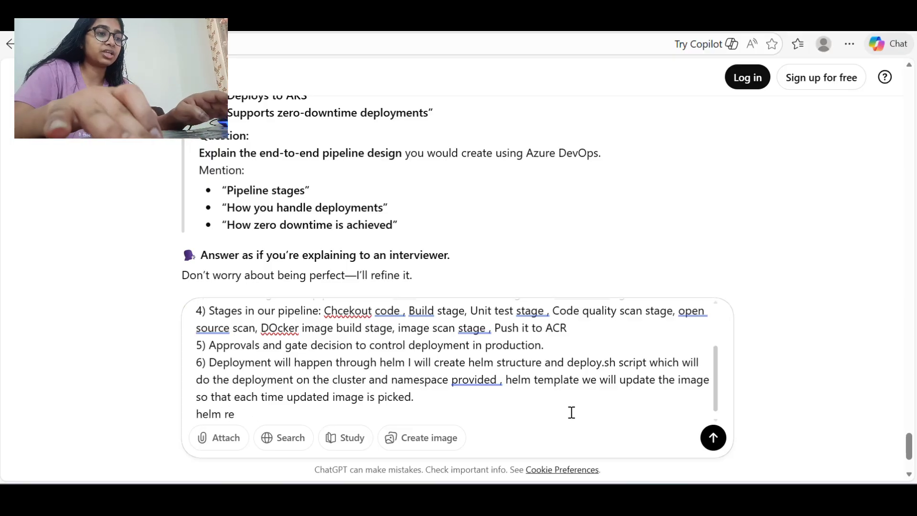
pyautogui.write('7_')
pyautogui.press('BackSpace')
pyautogui.press('BackSpace')
pyautogui.write(')')
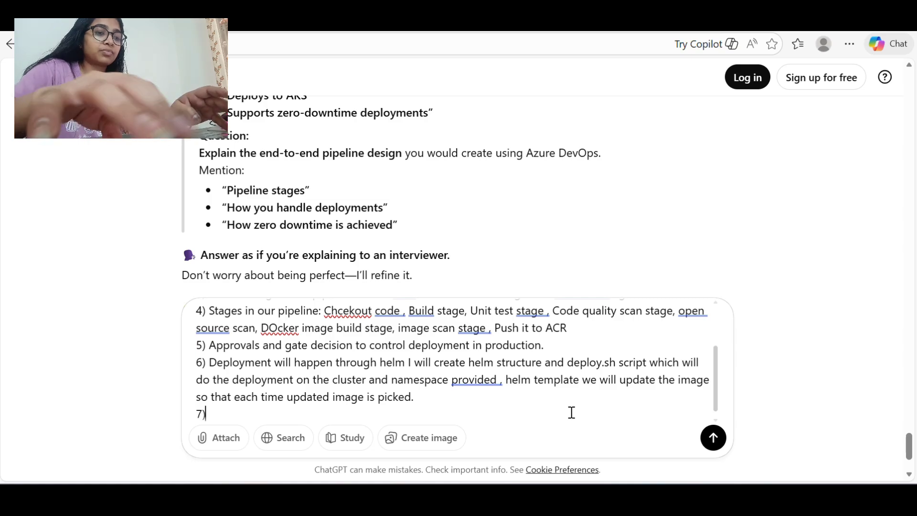
pyautogui.write(' Helm ')
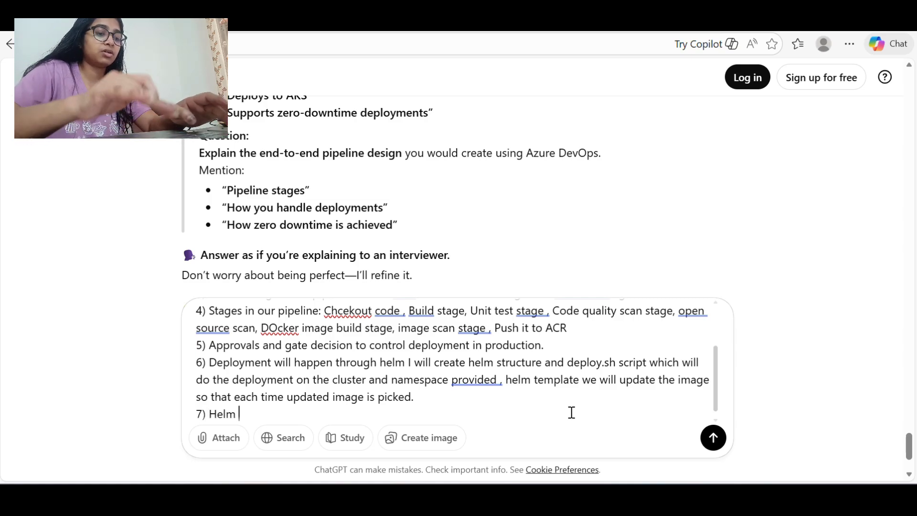
pyautogui.write('hiso')
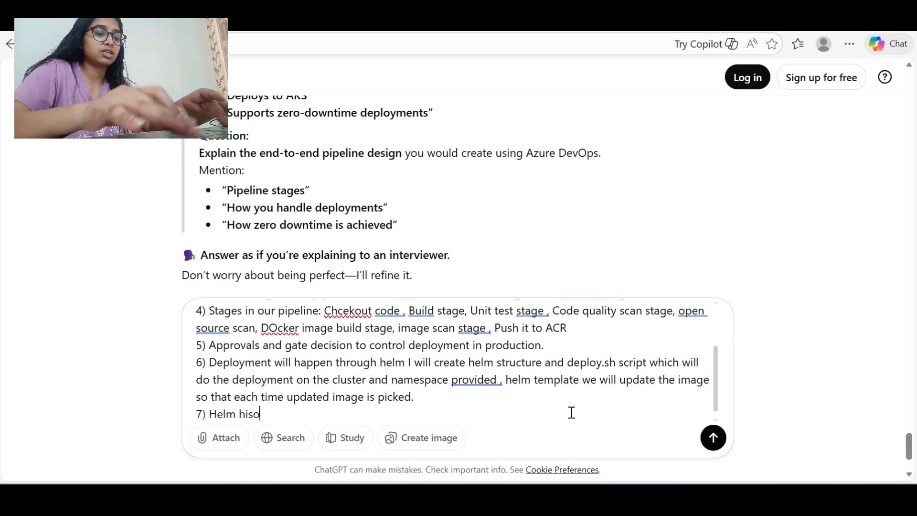
pyautogui.press('BackSpace')
pyautogui.write('tory is to')
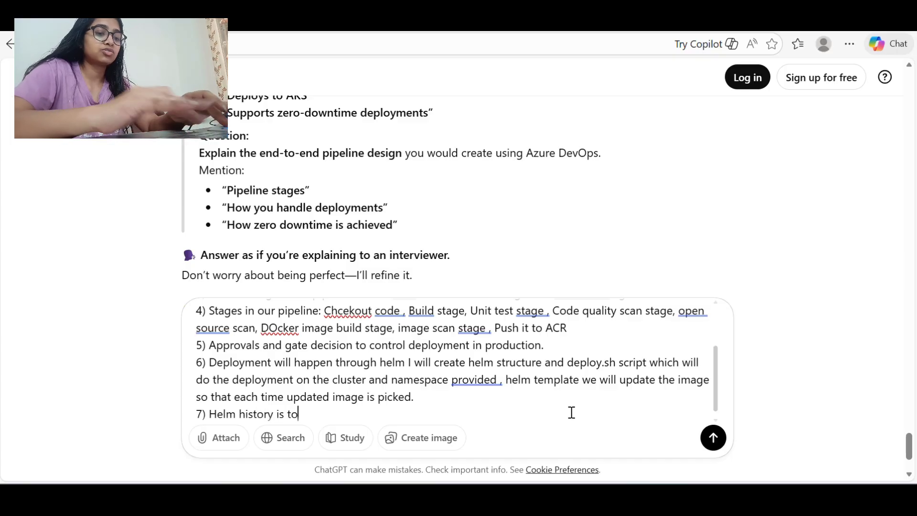
pyautogui.write('red')
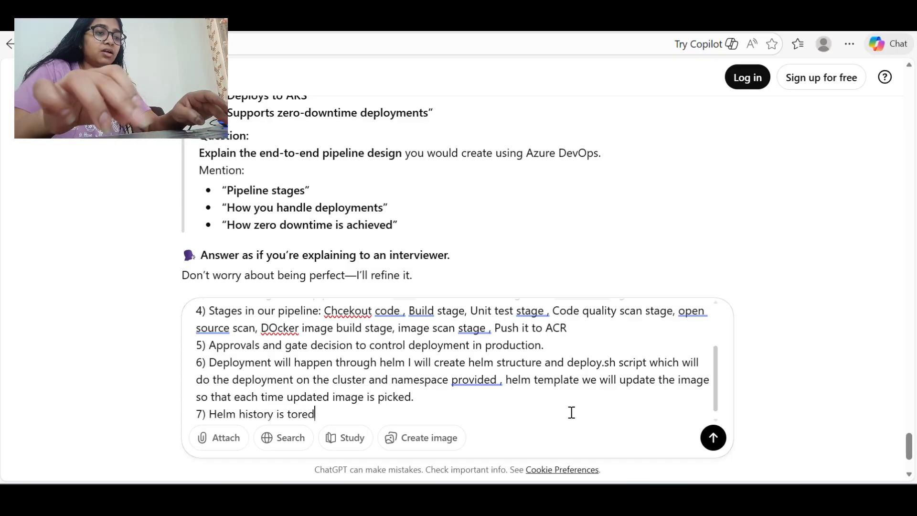
pyautogui.press('BackSpace')
pyautogui.press('BackSpace')
pyautogui.press('BackSpace')
pyautogui.press('BackSpace')
pyautogui.press('BackSpace')
pyautogui.write('sto')
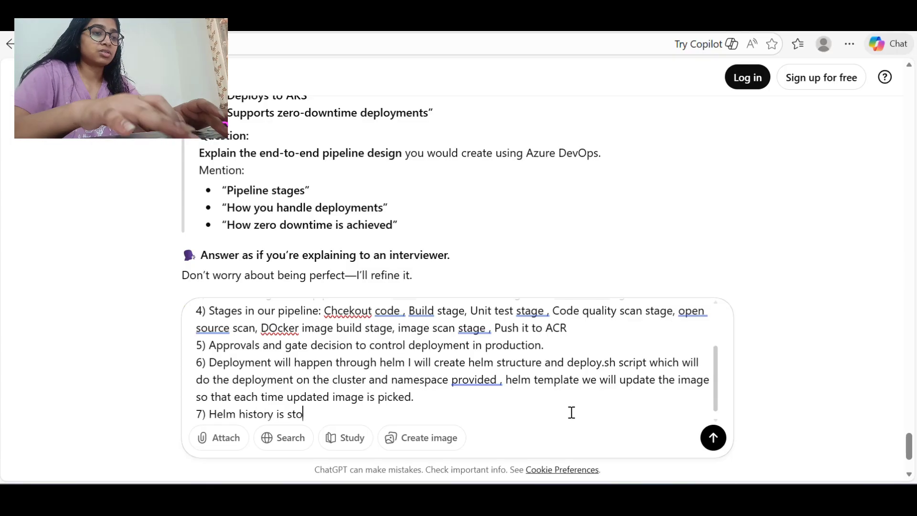
pyautogui.write('red')
pyautogui.hotkey('shift', 'Return')
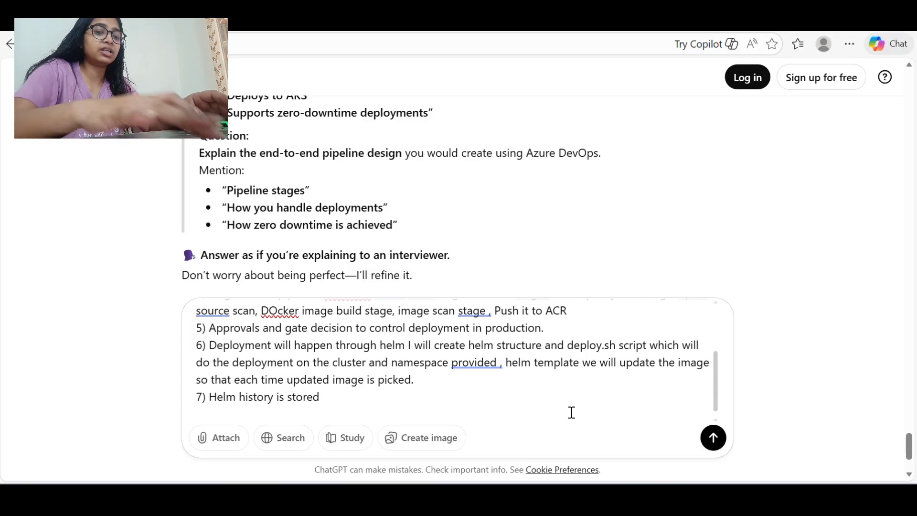
pyautogui.write('8) helm upgr')
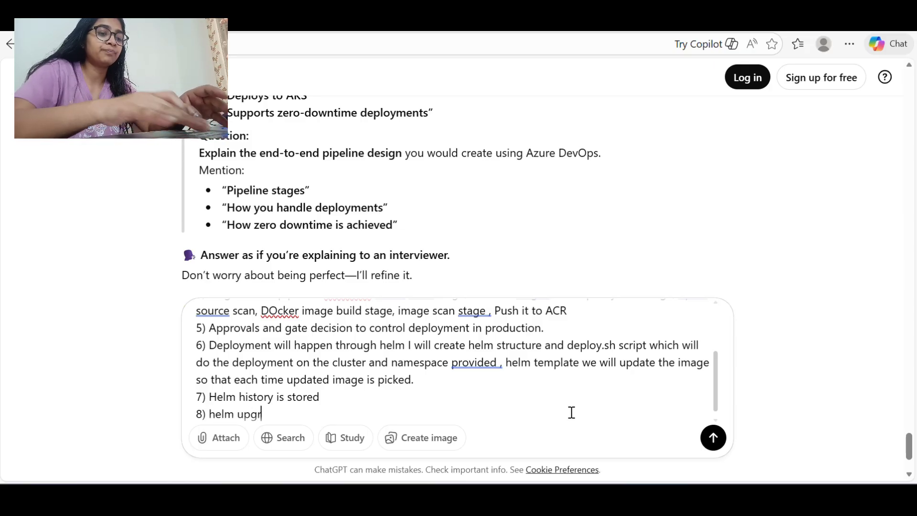
pyautogui.write('ade ')
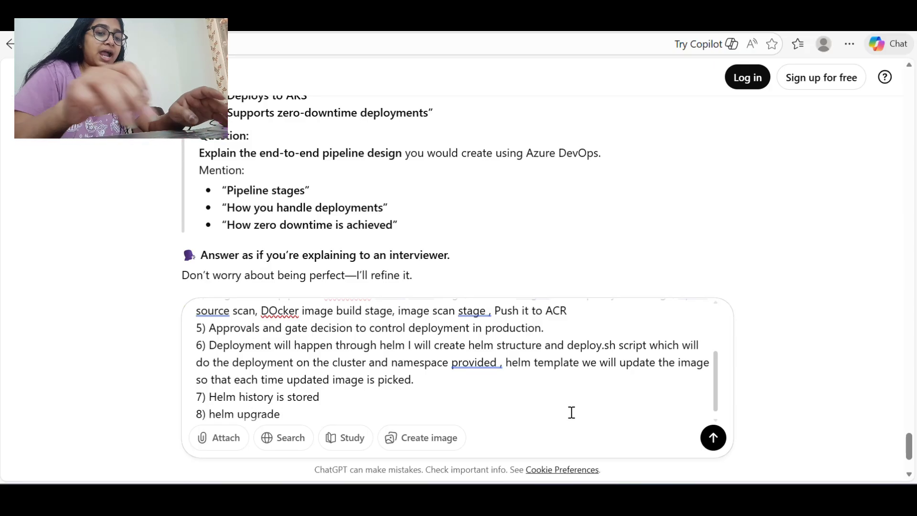
pyautogui.write('and str')
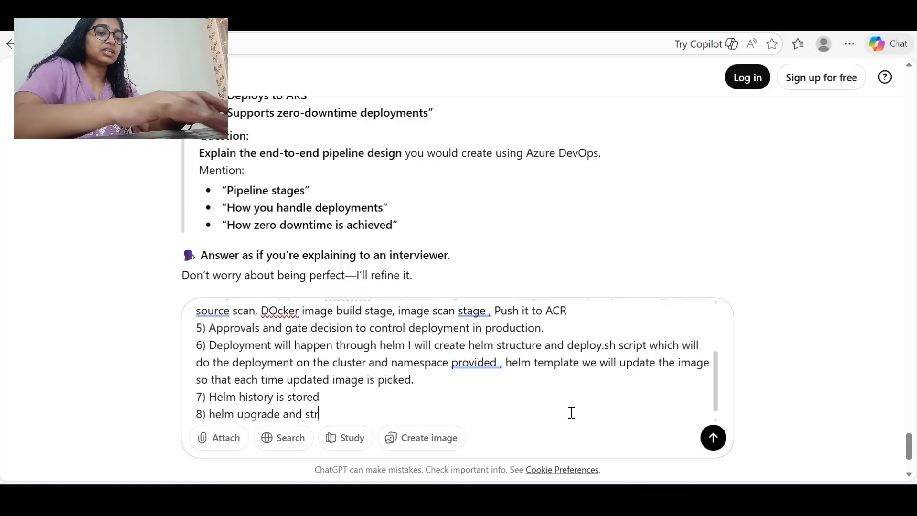
pyautogui.write('ategy ')
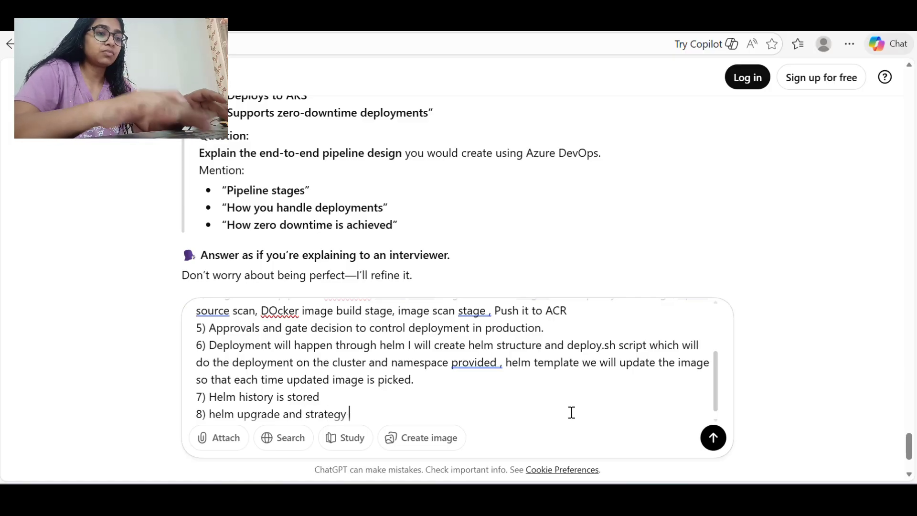
pyautogui.write('rolling update')
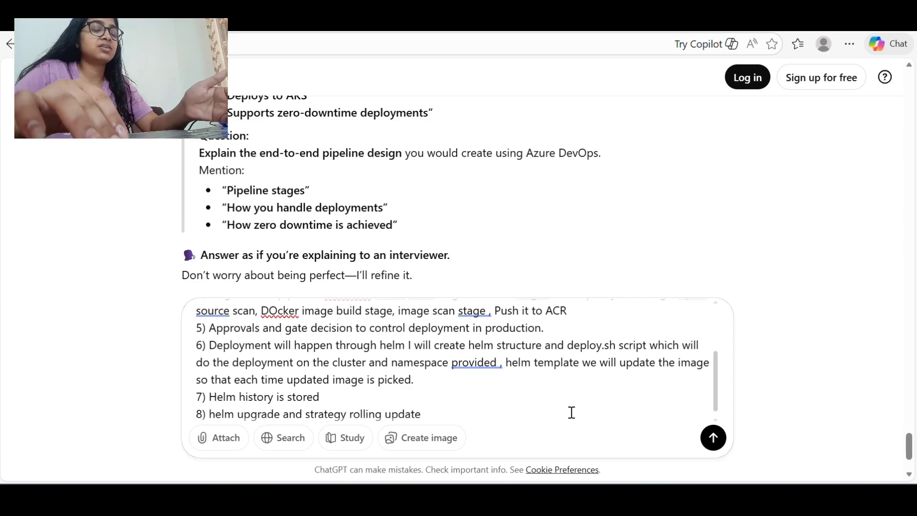
# Send the eight-point answer and scroll to the feedback's 'What Was Missing' section
pyautogui.press('Return')
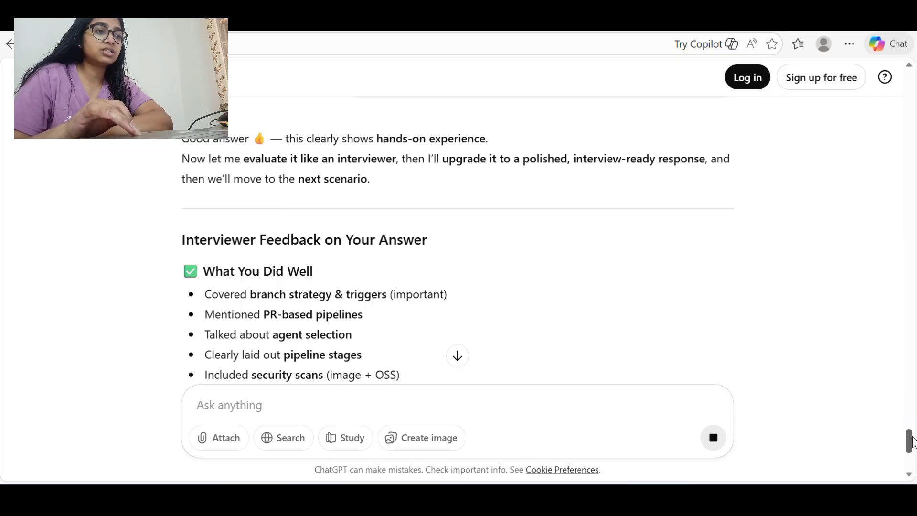
pyautogui.moveTo(910, 441); pyautogui.dragTo(912, 466)
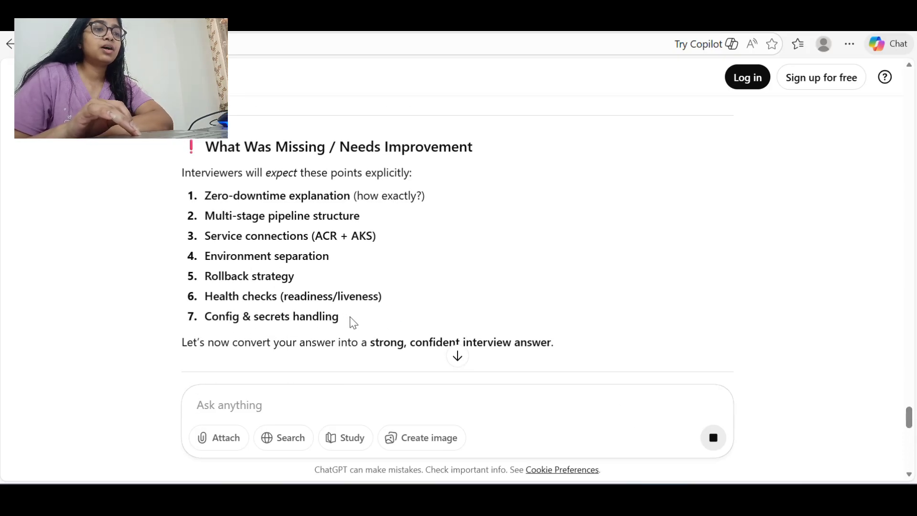
pyautogui.moveTo(384, 297); pyautogui.dragTo(212, 200)
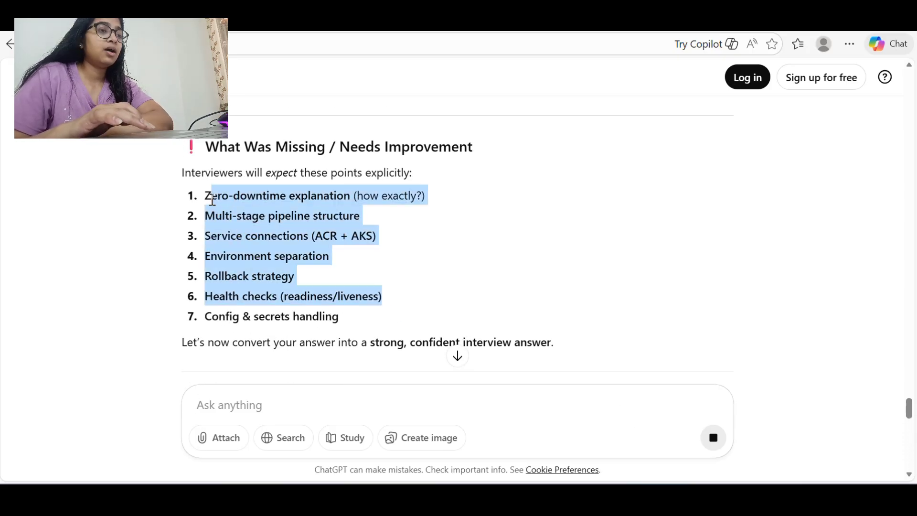
pyautogui.click(446, 229)
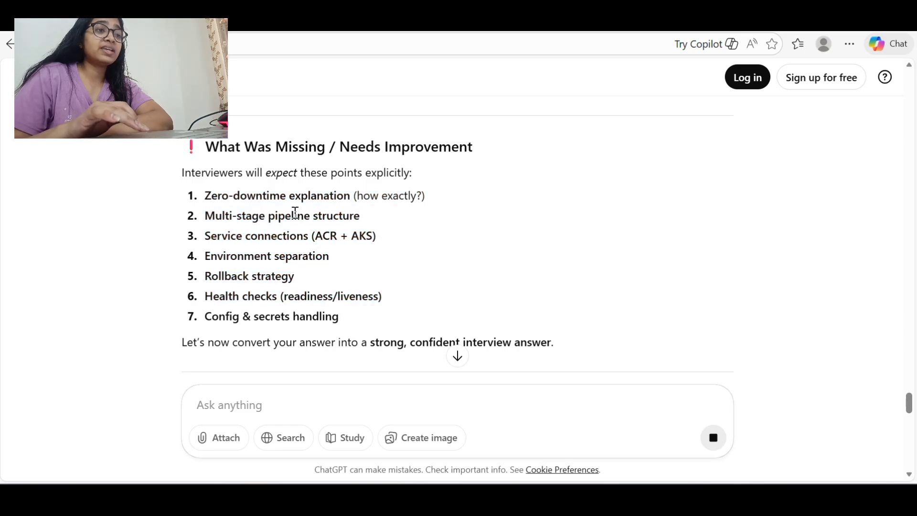
pyautogui.moveTo(217, 200); pyautogui.dragTo(205, 197)
pyautogui.click(229, 194)
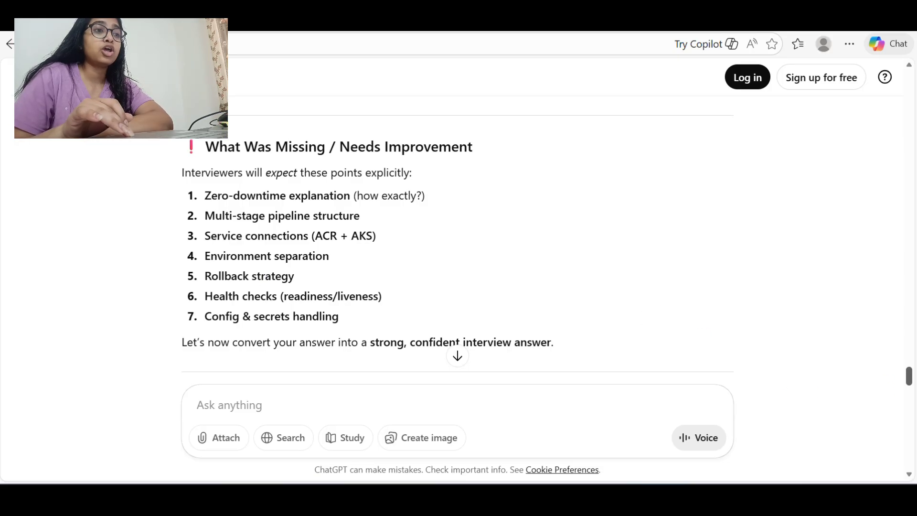
# Scroll the feedback down to the 'Improved Interview-Ready Answer (Say This)' heading
pyautogui.moveTo(909, 376); pyautogui.dragTo(911, 383)
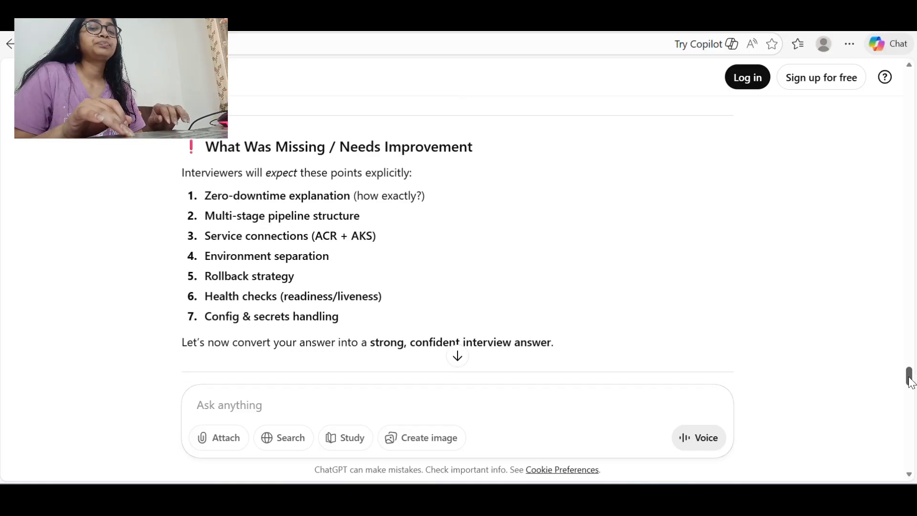
pyautogui.moveTo(910, 382); pyautogui.dragTo(910, 382)
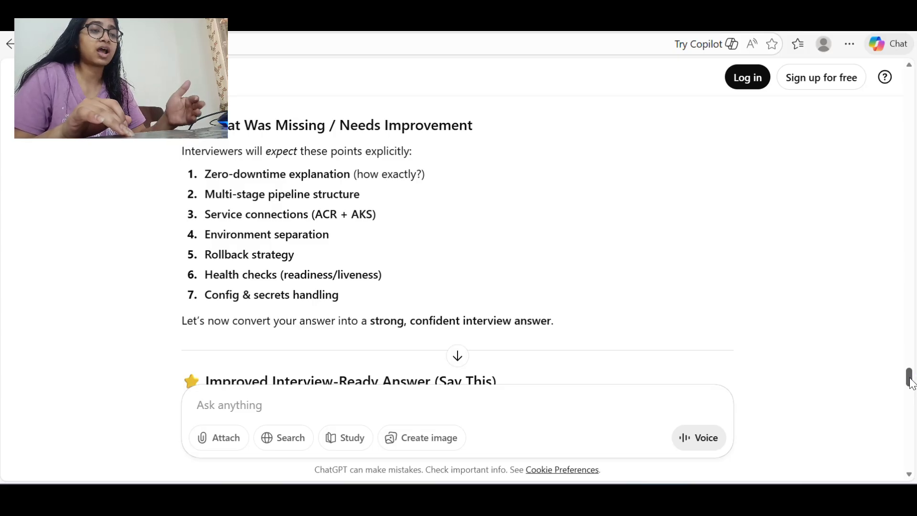
pyautogui.moveTo(911, 382); pyautogui.dragTo(911, 382)
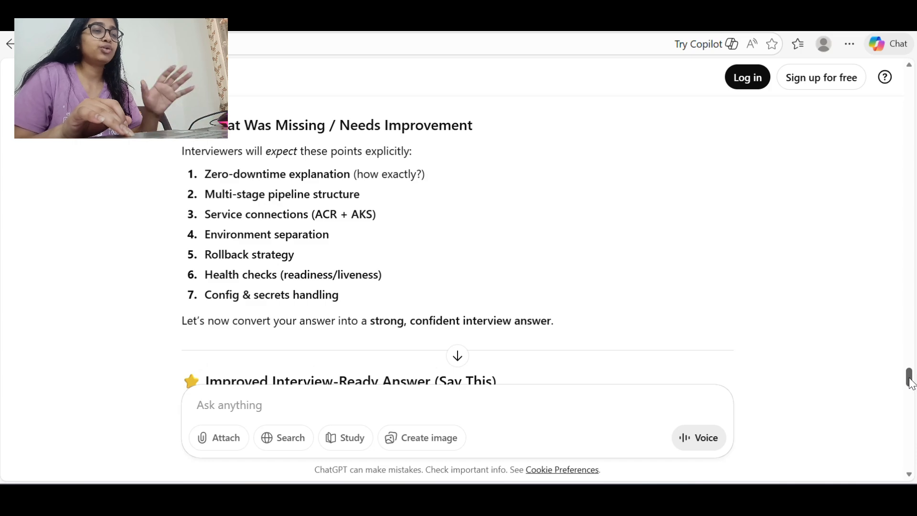